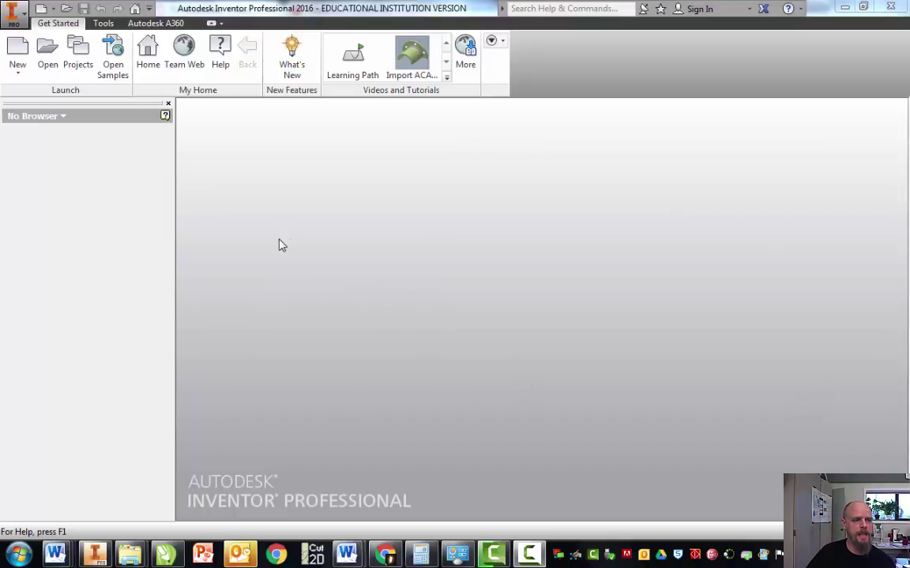
# Step: Make your personal project the active Inventor project instead of pvc boat
pyautogui.click(77, 62)
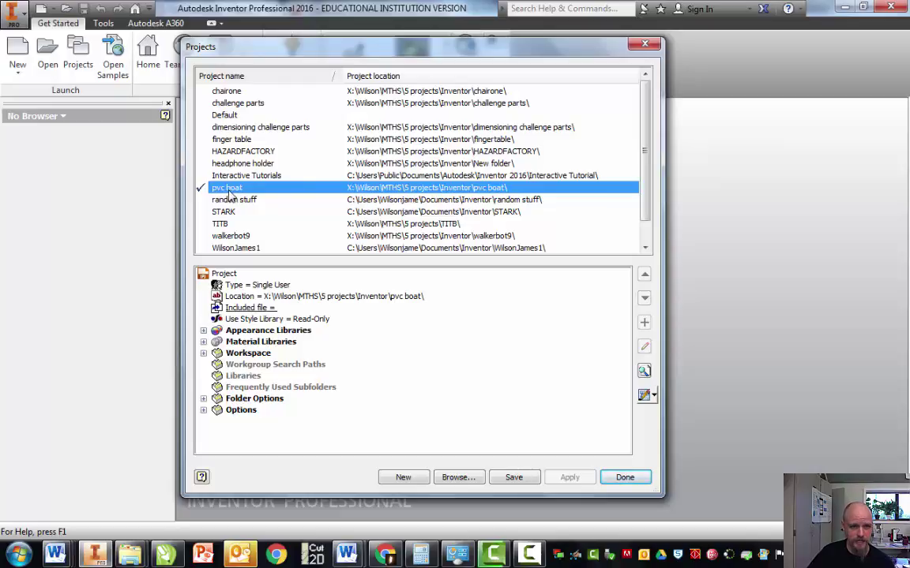
pyautogui.doubleClick(225, 249)
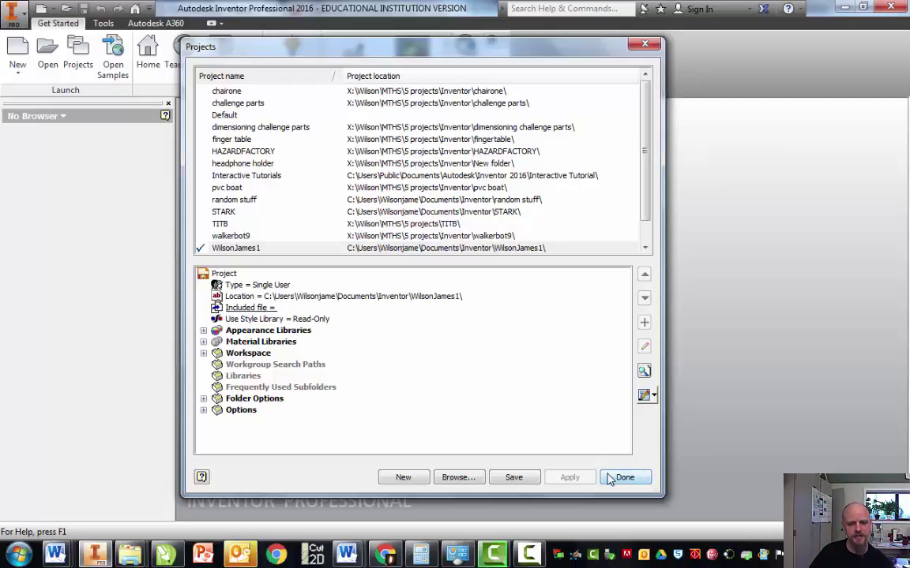
pyautogui.click(623, 477)
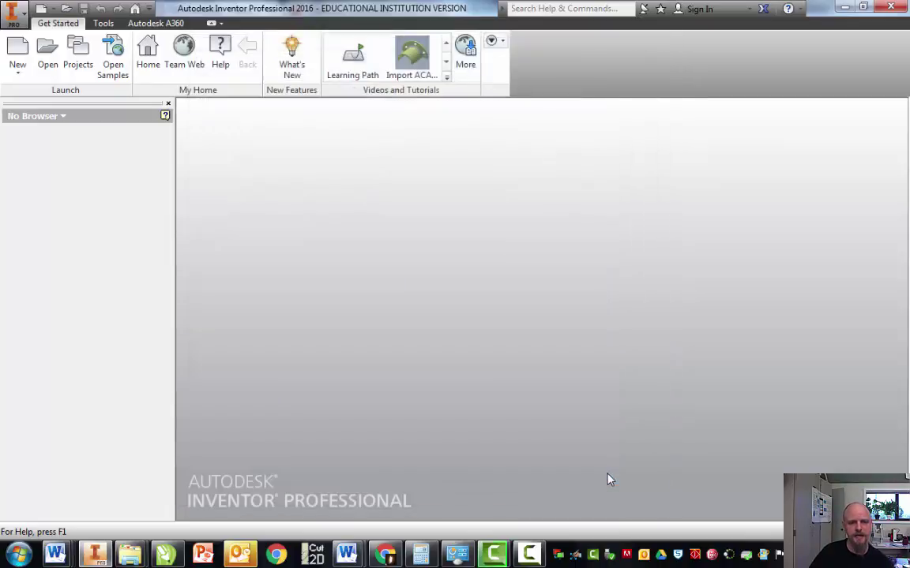
# Step: Create a new part, Part3, from the inch Standard.ipt template
pyautogui.click(20, 57)
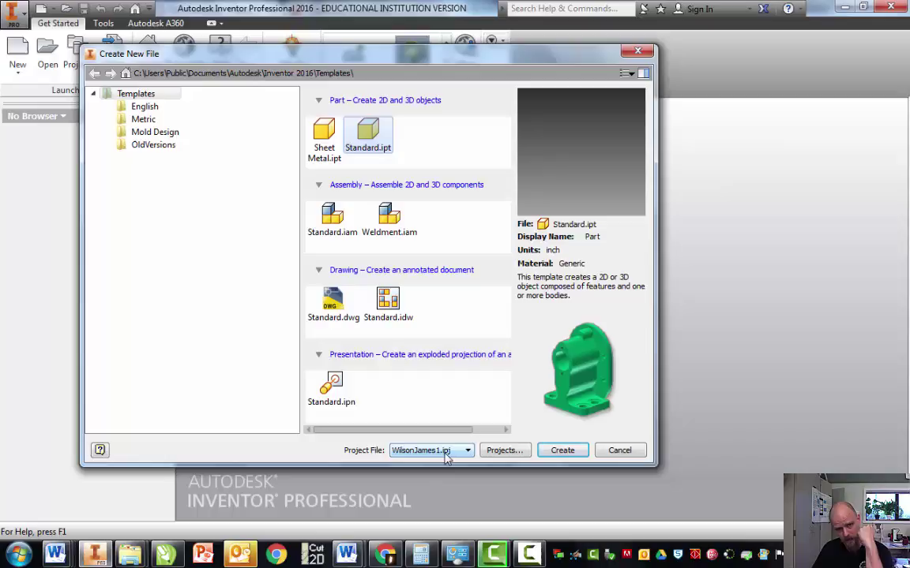
pyautogui.click(563, 451)
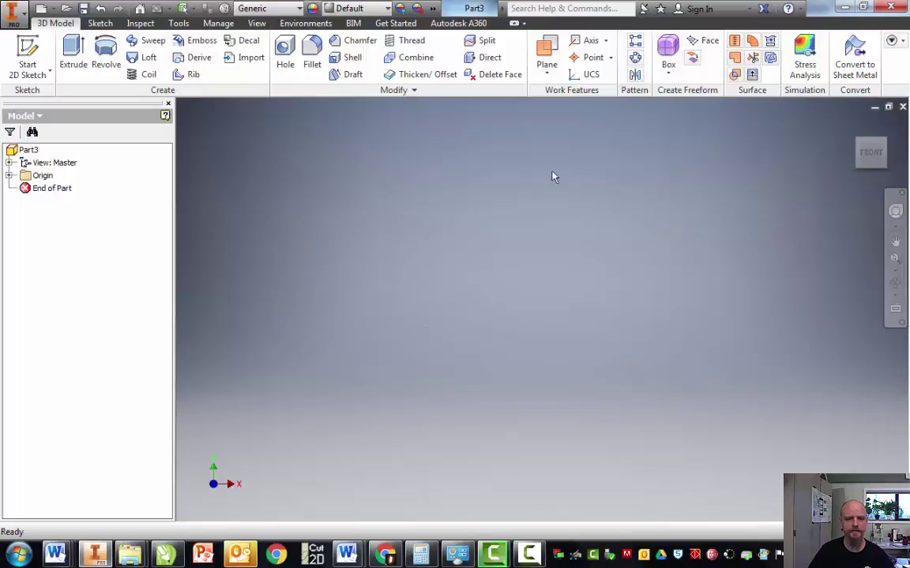
# Step: Start a 2D sketch so Part3's three origin planes appear for picking
pyautogui.click(27, 65)
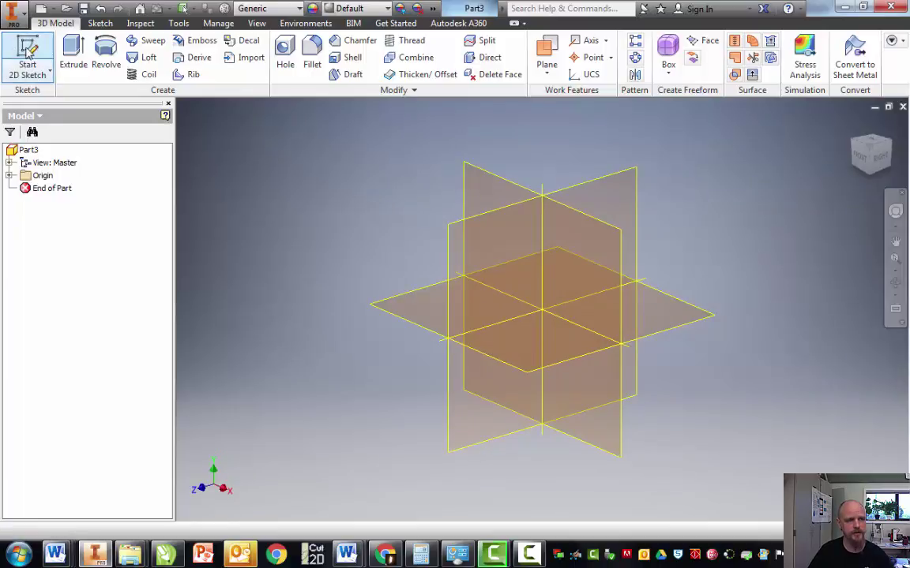
pyautogui.click(50, 74)
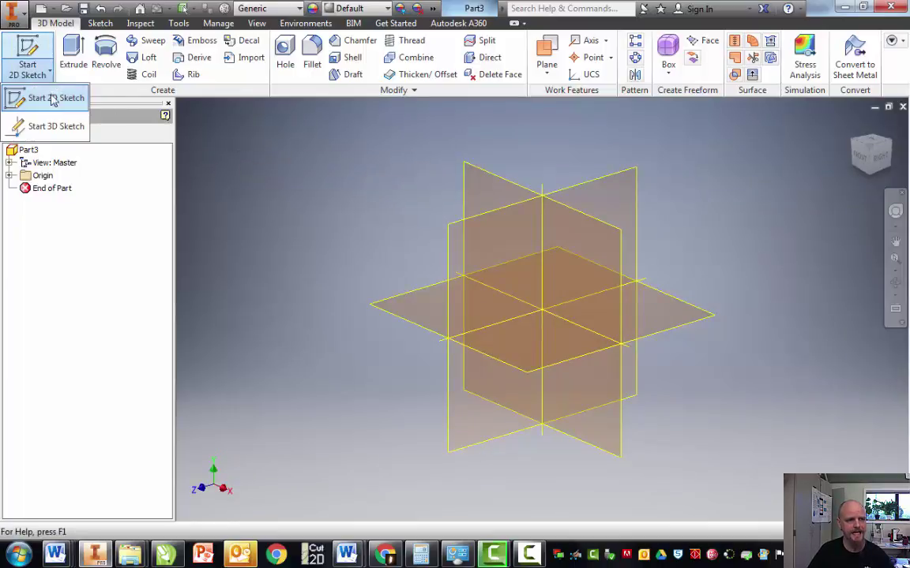
pyautogui.click(45, 98)
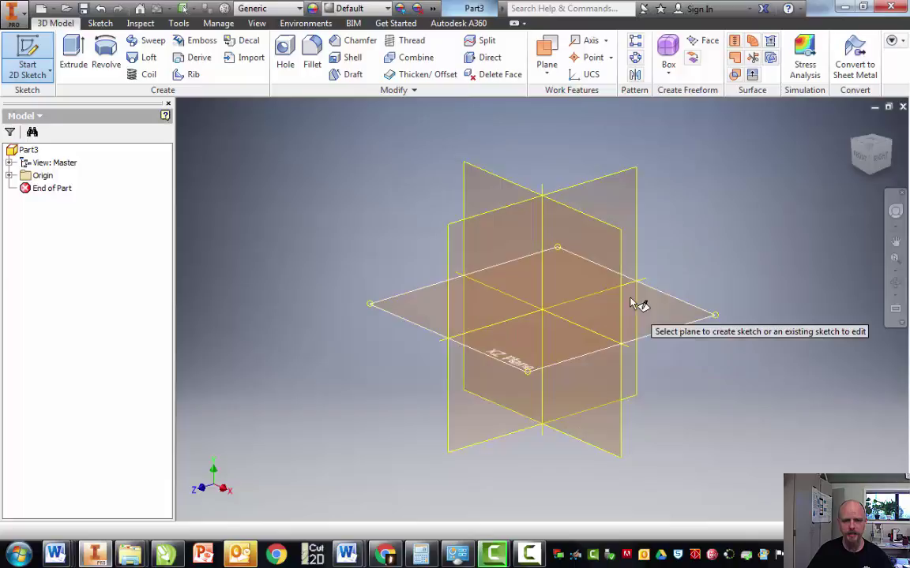
# Step: Orbit around the origin planes, then return to the isometric home view
pyautogui.moveTo(865, 158)
pyautogui.moveTo(864, 158)
pyautogui.mouseDown()
pyautogui.moveTo(853, 166)
pyautogui.moveTo(841, 154)
pyautogui.moveTo(849, 146)
pyautogui.moveTo(873, 154)
pyautogui.mouseUp()
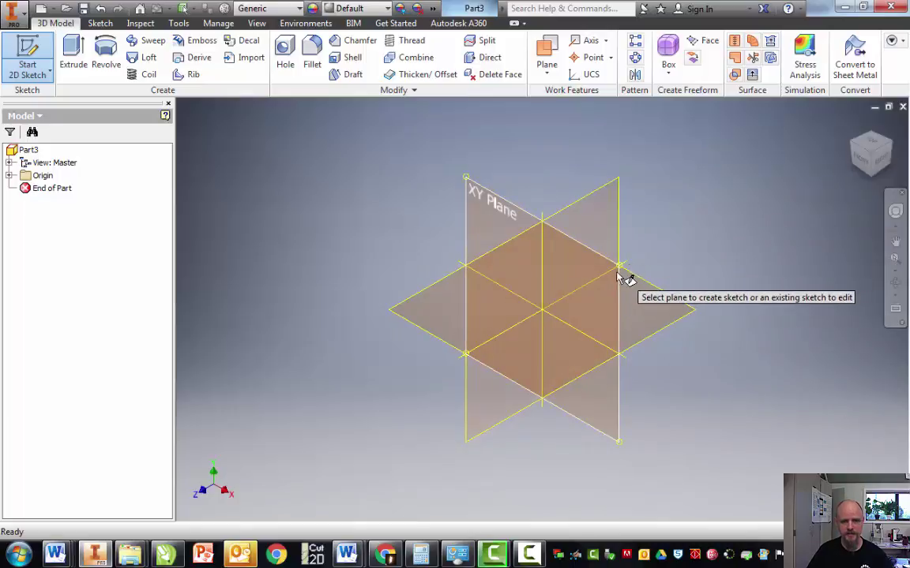
pyautogui.press('F4')
pyautogui.moveTo(623, 274); pyautogui.dragTo(420, 225)
pyautogui.press('F5')
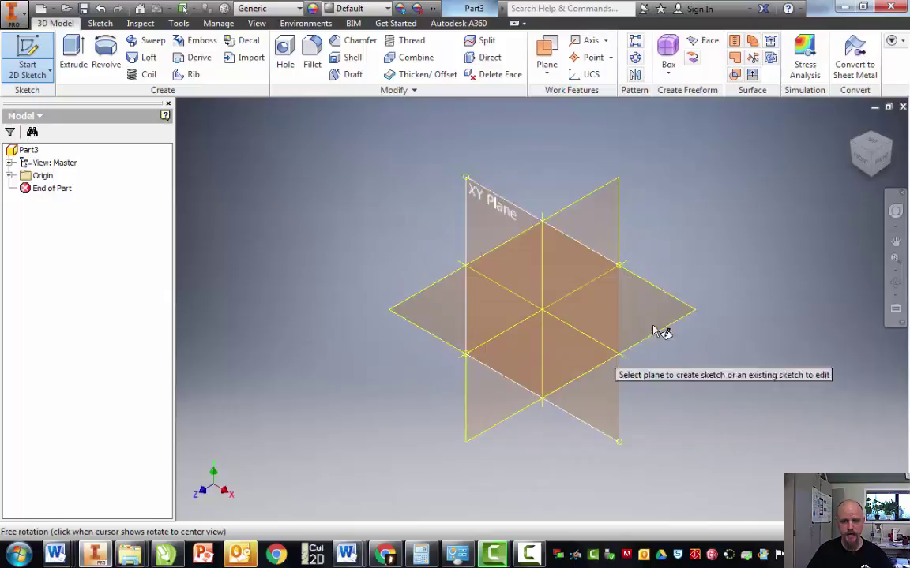
pyautogui.press('F4')
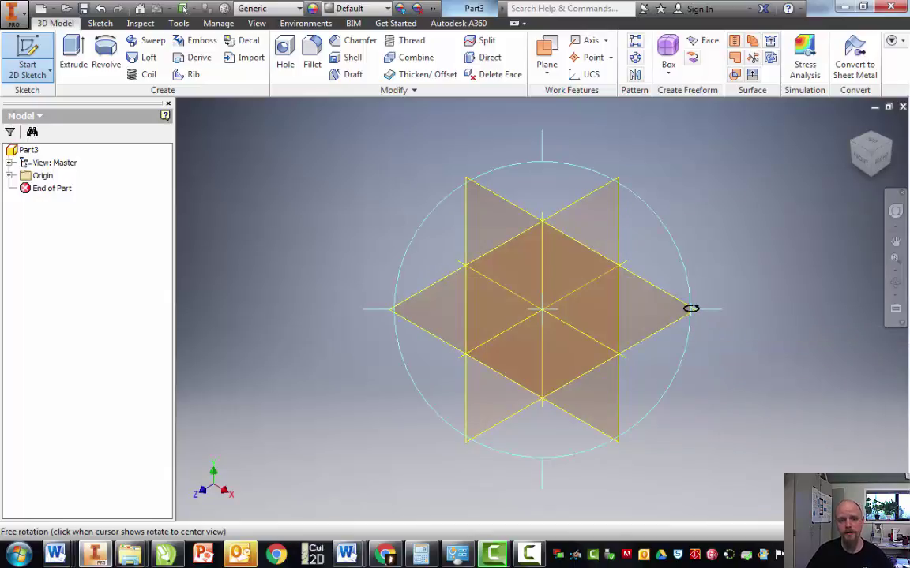
pyautogui.moveTo(631, 343); pyautogui.dragTo(419, 229)
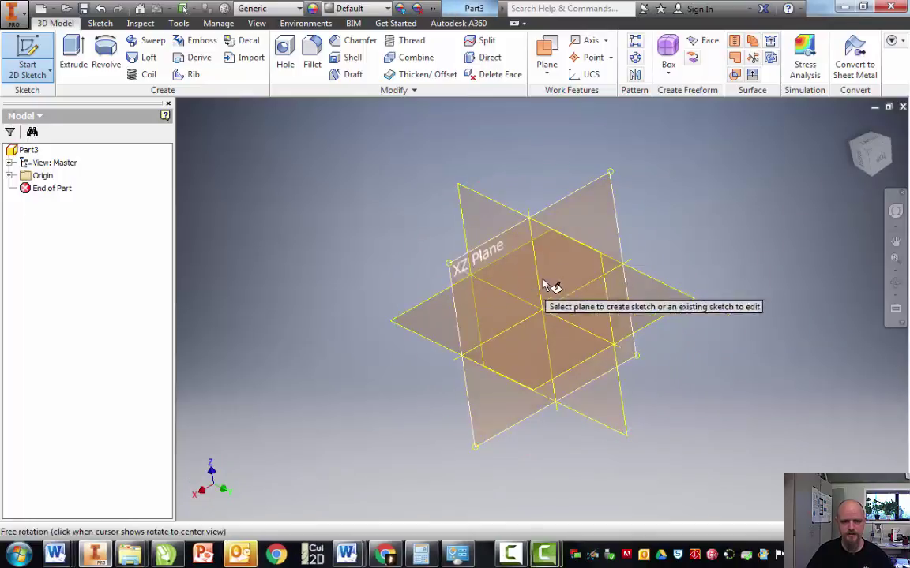
pyautogui.moveTo(552, 284); pyautogui.dragTo(382, 178)
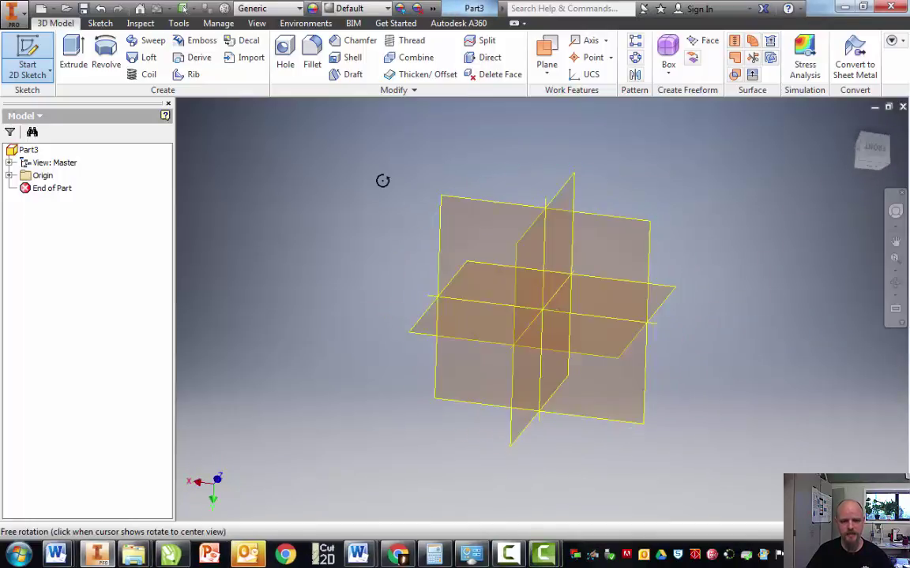
pyautogui.press('F6')
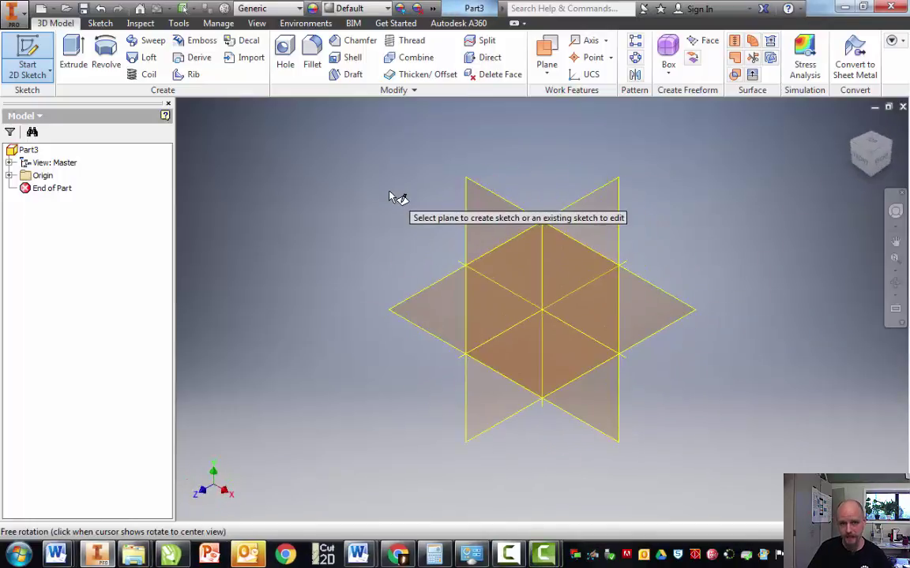
# Step: Zoom in and out and pan around the origin planes
pyautogui.scroll(5, 568, 307)
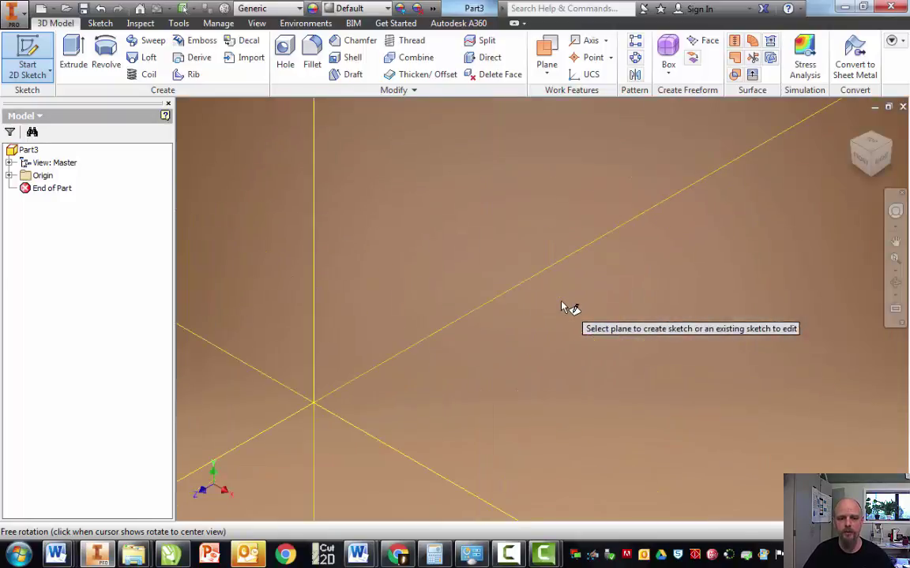
pyautogui.scroll(-4, 563, 305)
pyautogui.scroll(-3, 563, 310)
pyautogui.scroll(5, 562, 310)
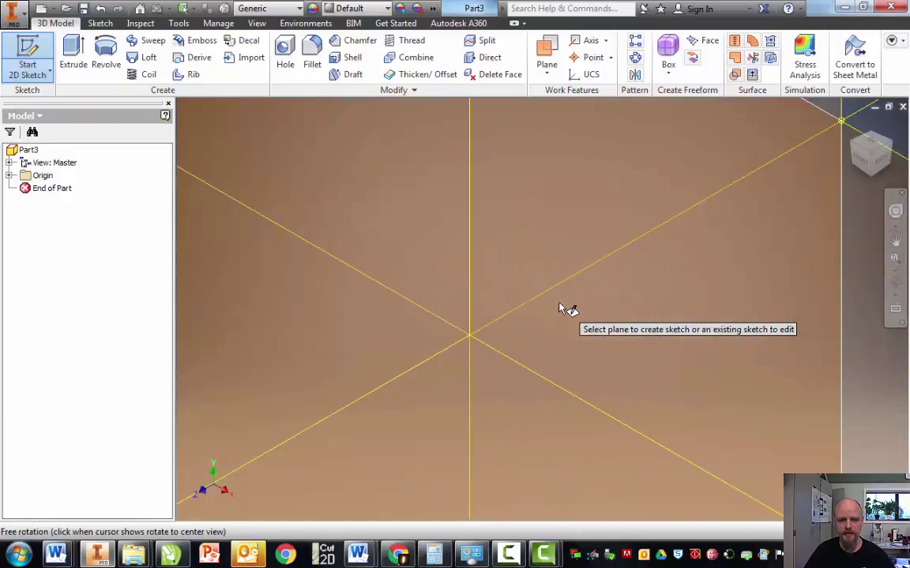
pyautogui.scroll(-4, 562, 309)
pyautogui.scroll(1, 562, 309)
pyautogui.scroll(2, 562, 310)
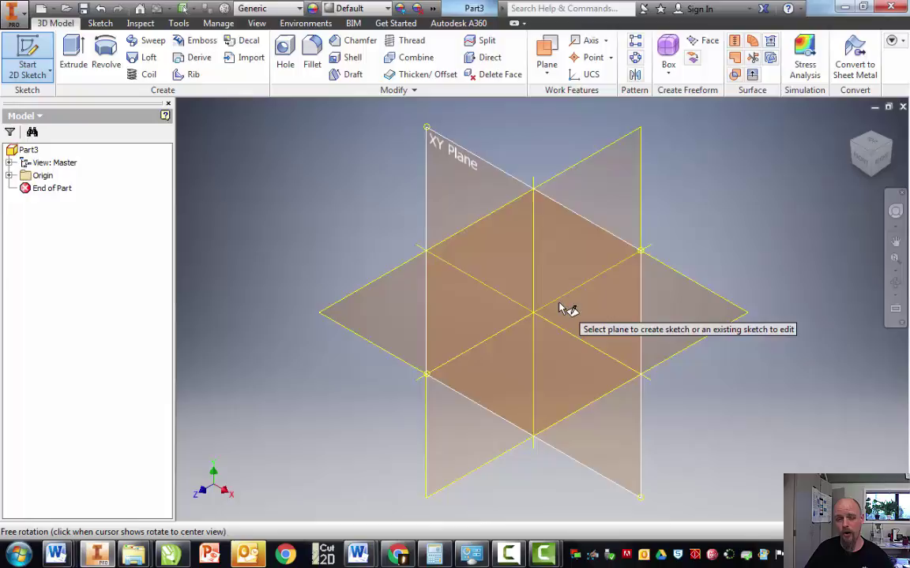
pyautogui.moveTo(562, 308); pyautogui.dragTo(515, 278, button='middle')
pyautogui.scroll(-3, 751, 366)
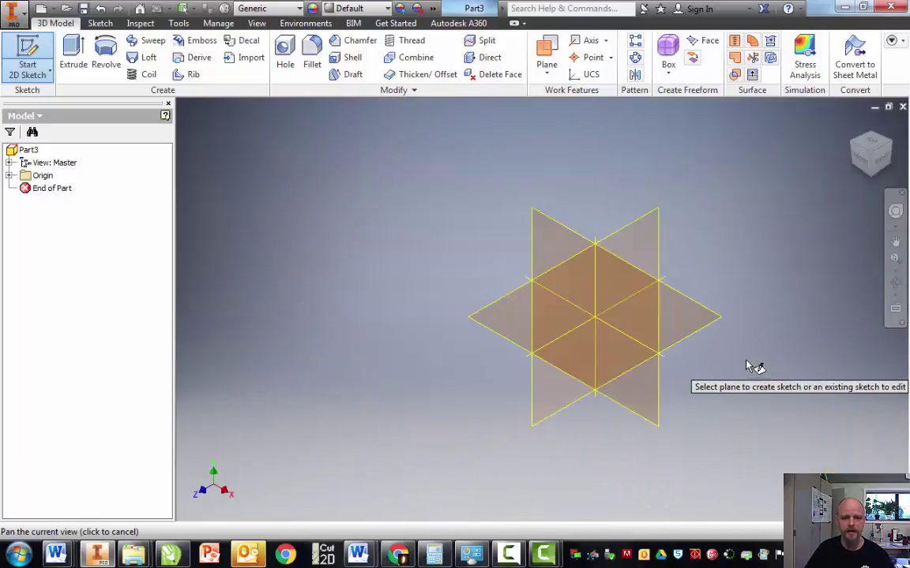
pyautogui.scroll(3, 628, 294)
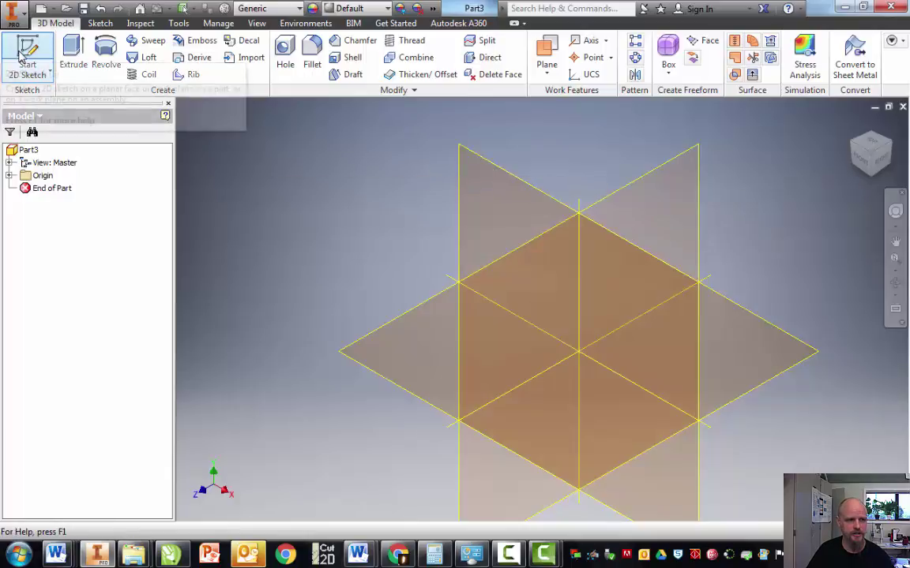
# Step: Create Sketch1 on the XY plane, viewed face-on, with the Line tool ready
pyautogui.click(24, 60)
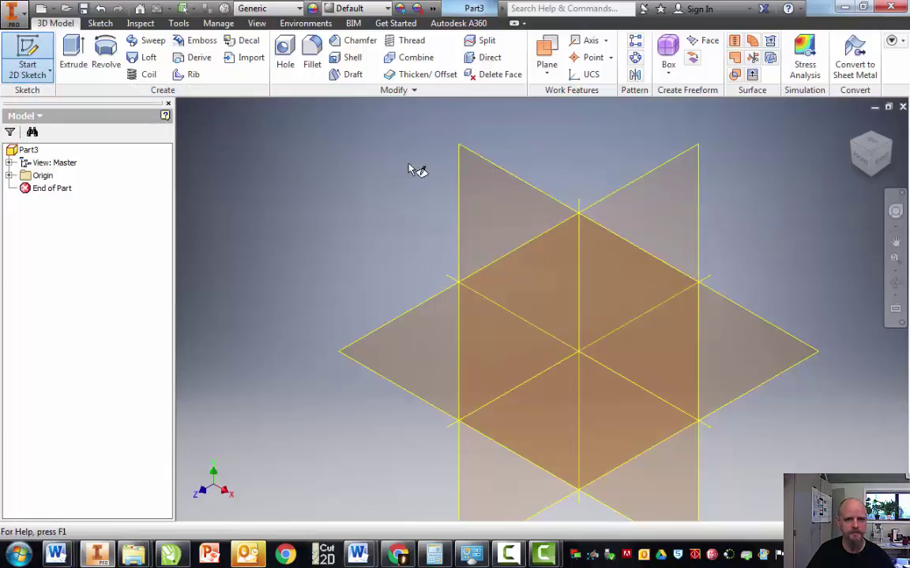
pyautogui.click(492, 167)
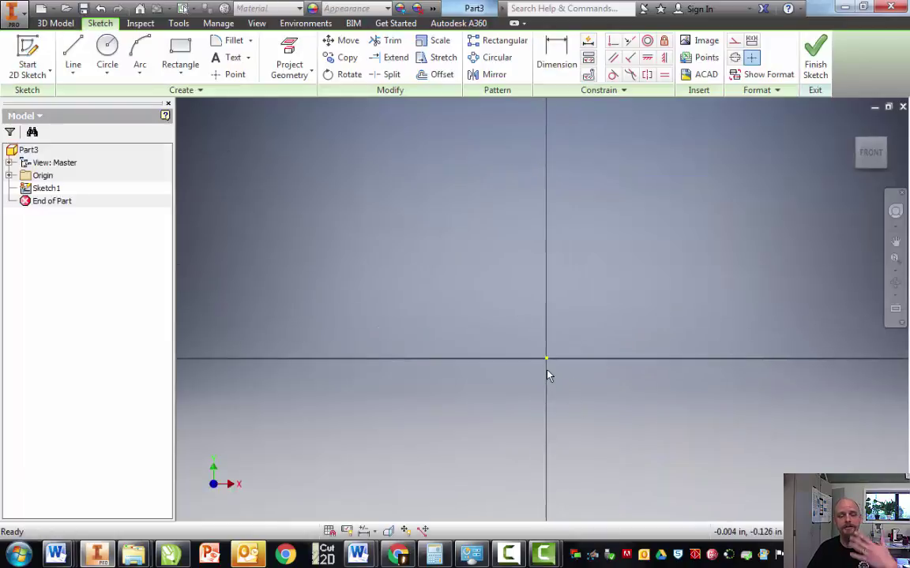
pyautogui.scroll(-1, 544, 371)
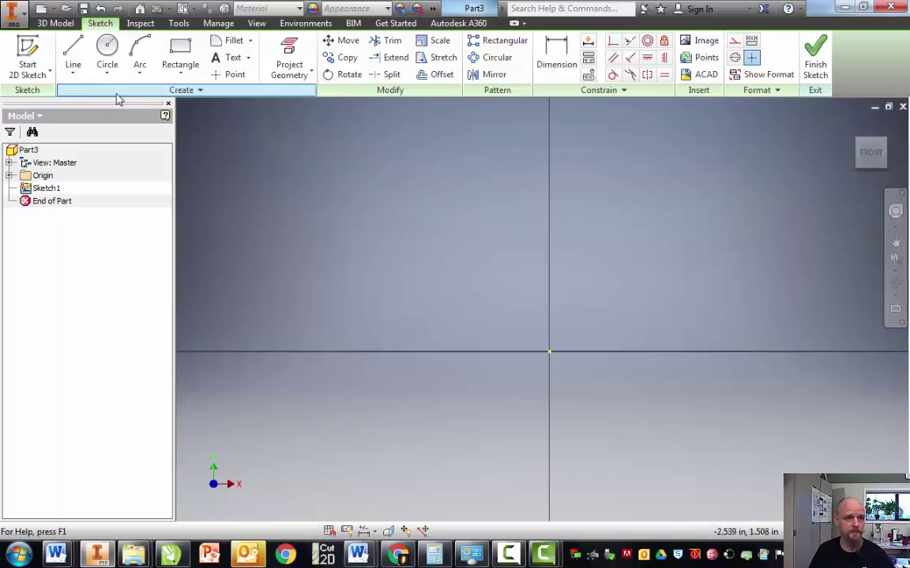
pyautogui.click(73, 55)
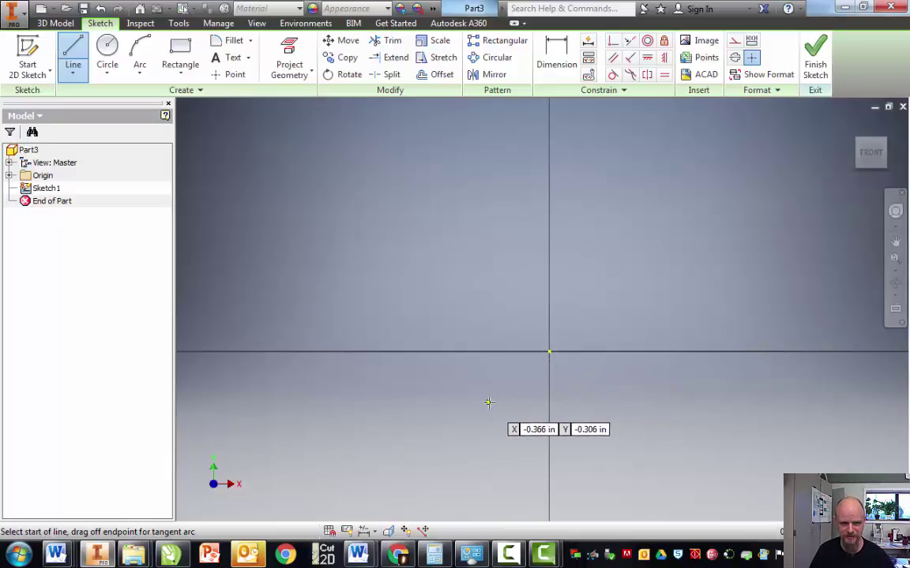
# Step: Draw a closed four-line rectangle with one corner at the sketch origin
pyautogui.click(550, 352)
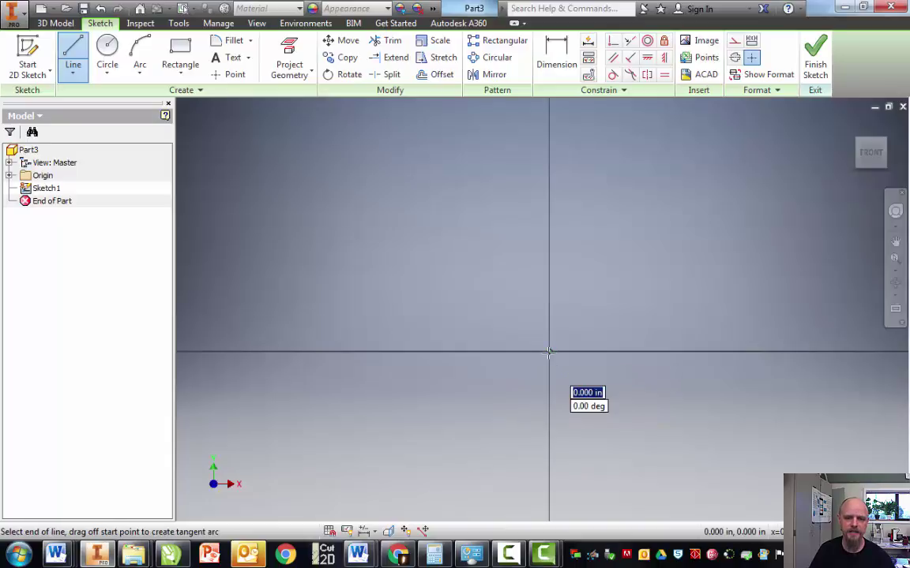
pyautogui.click(549, 106)
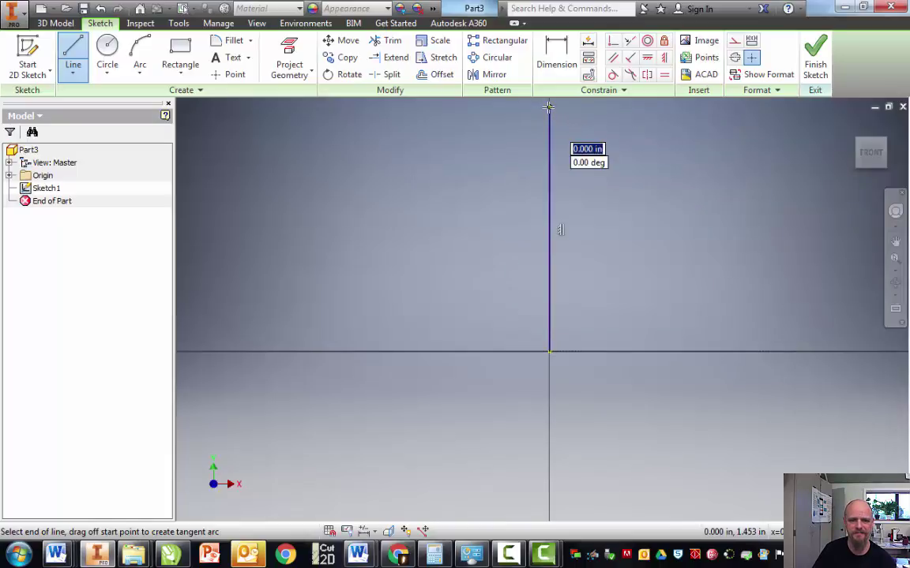
pyautogui.click(825, 107)
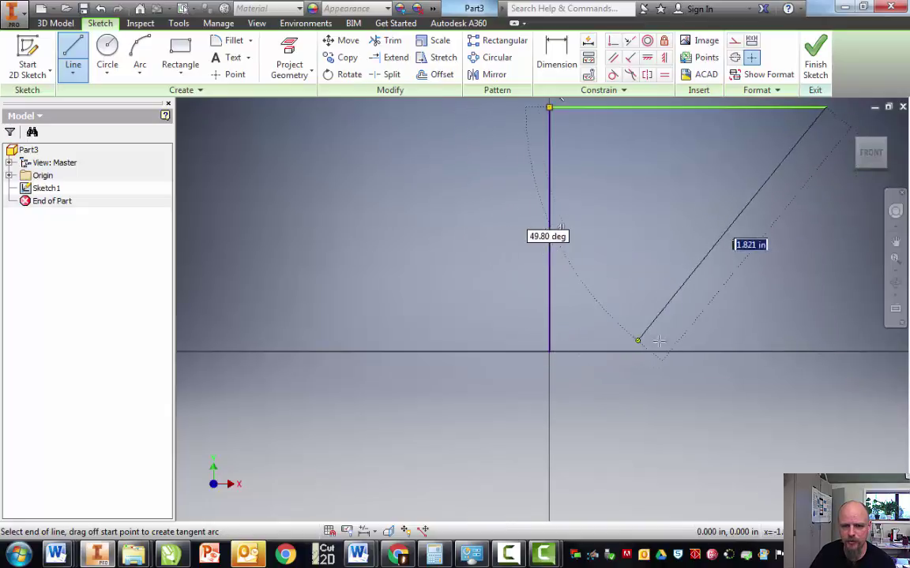
pyautogui.click(824, 351)
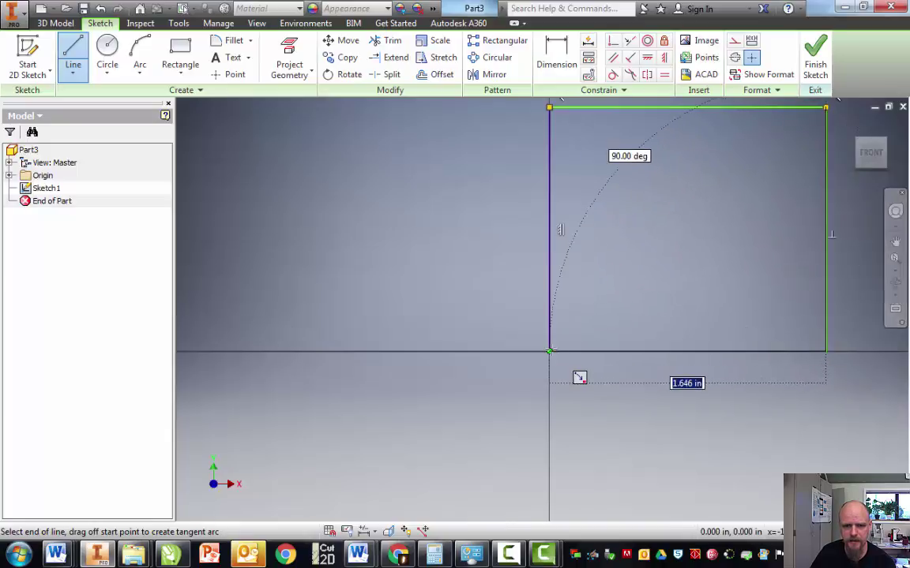
pyautogui.click(550, 351)
pyautogui.scroll(-3, 476, 427)
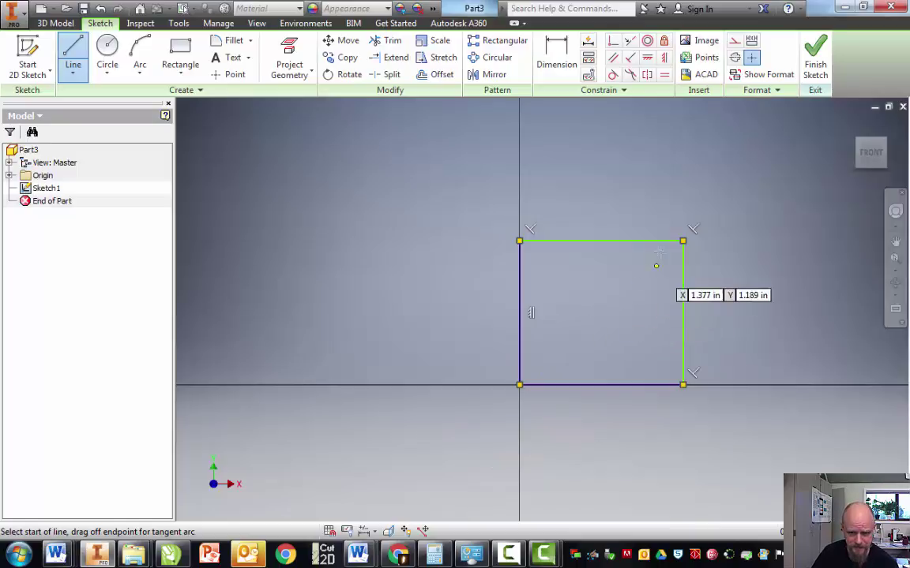
# Step: Dimension the rectangle's left side to an 8.000 in height
pyautogui.click(558, 59)
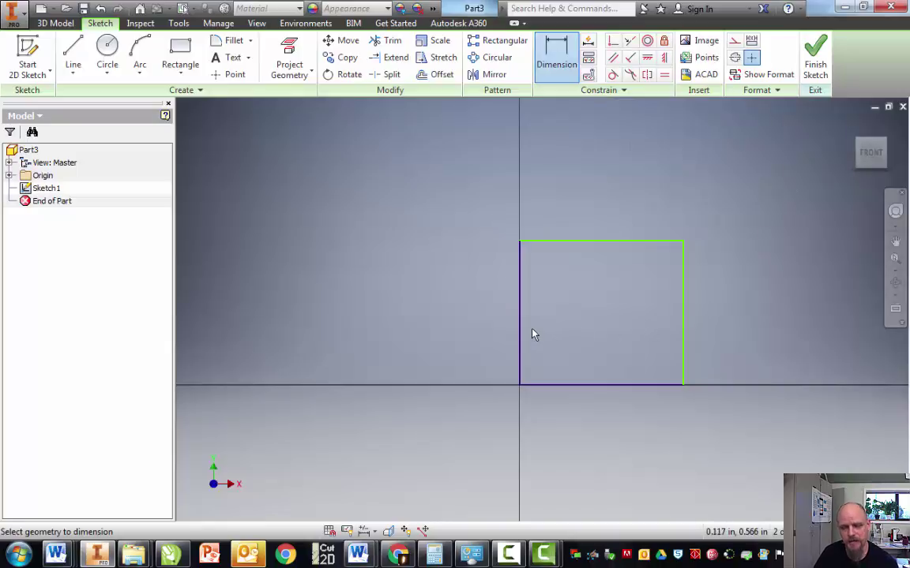
pyautogui.click(521, 276)
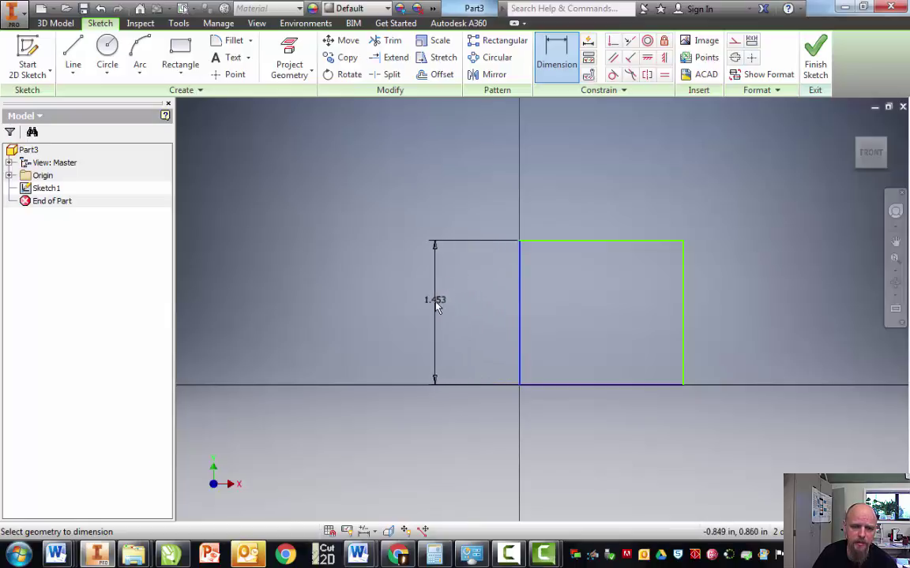
pyautogui.click(432, 311)
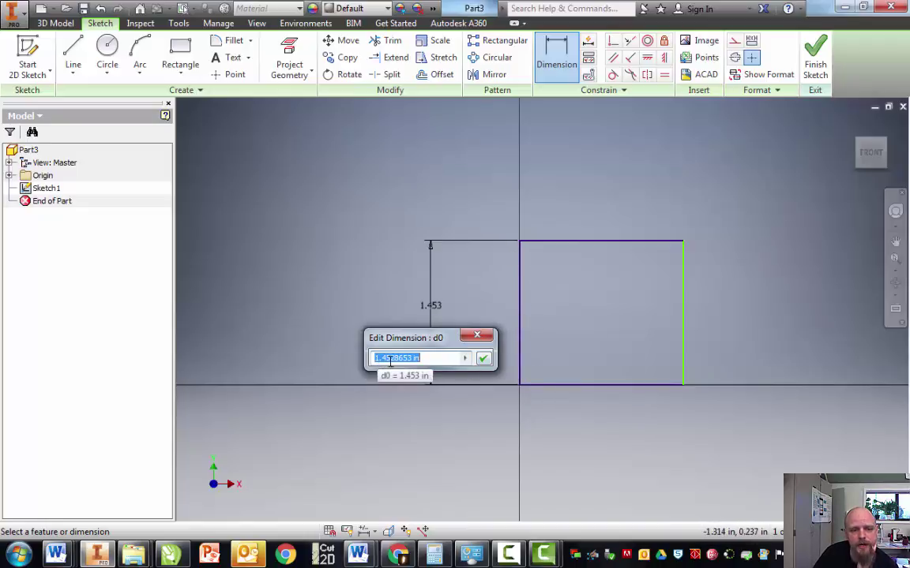
pyautogui.click(437, 357)
pyautogui.moveTo(371, 358); pyautogui.dragTo(311, 355)
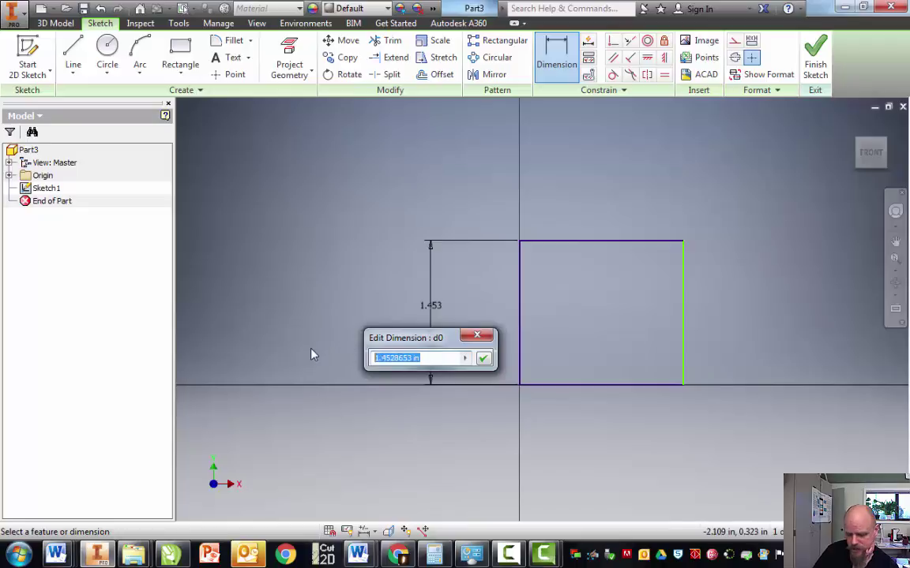
pyautogui.write('6')
pyautogui.press('Return')
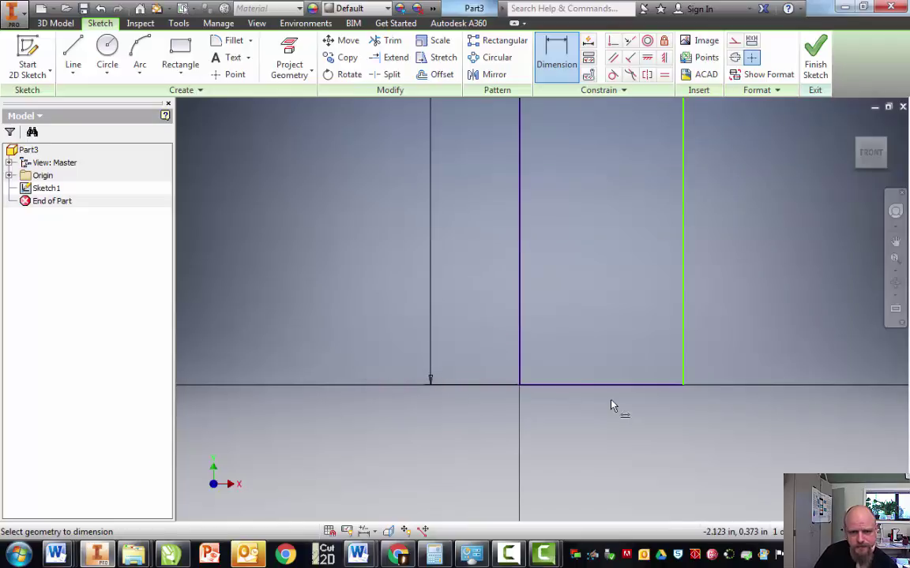
pyautogui.scroll(-5, 580, 403)
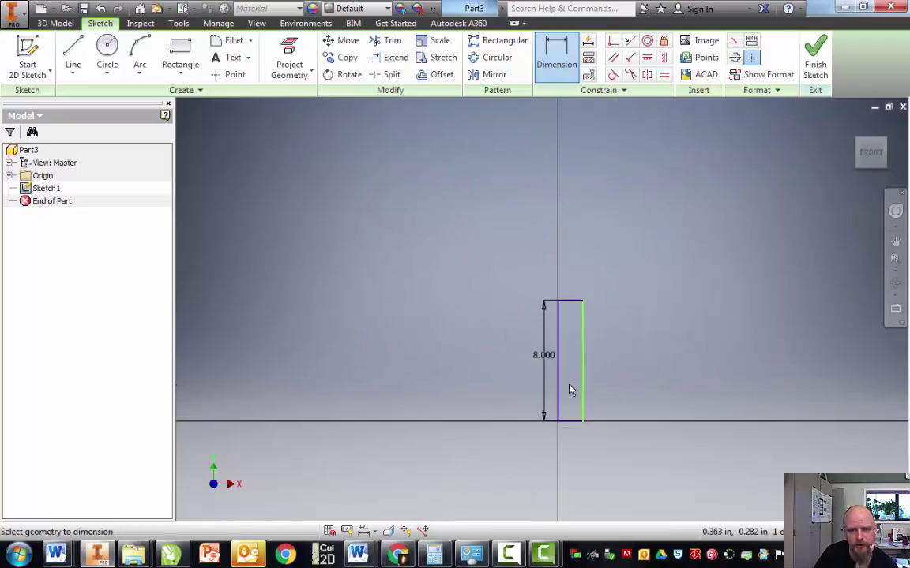
pyautogui.scroll(3, 572, 390)
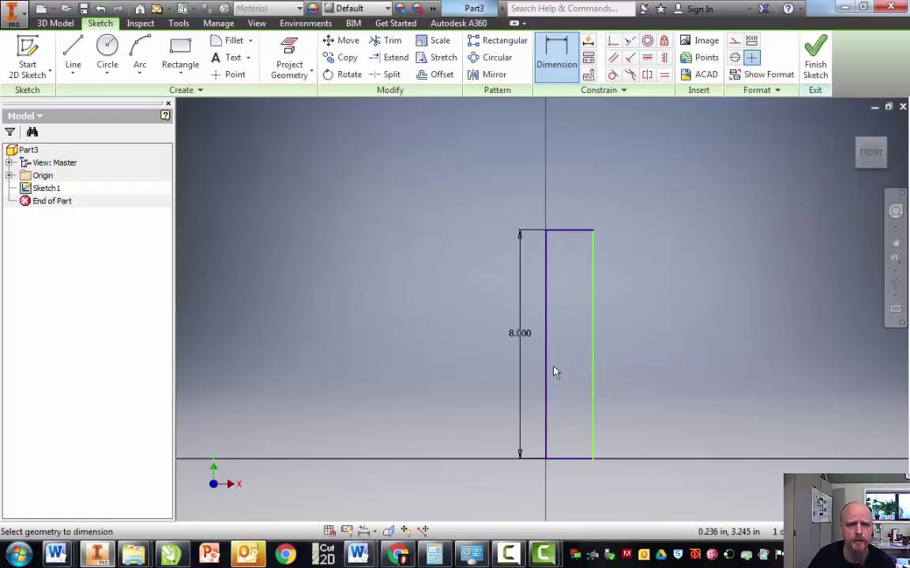
# Step: Add an 8.000 in width dimension above the rectangle, making an 8 × 8 square
pyautogui.click(551, 49)
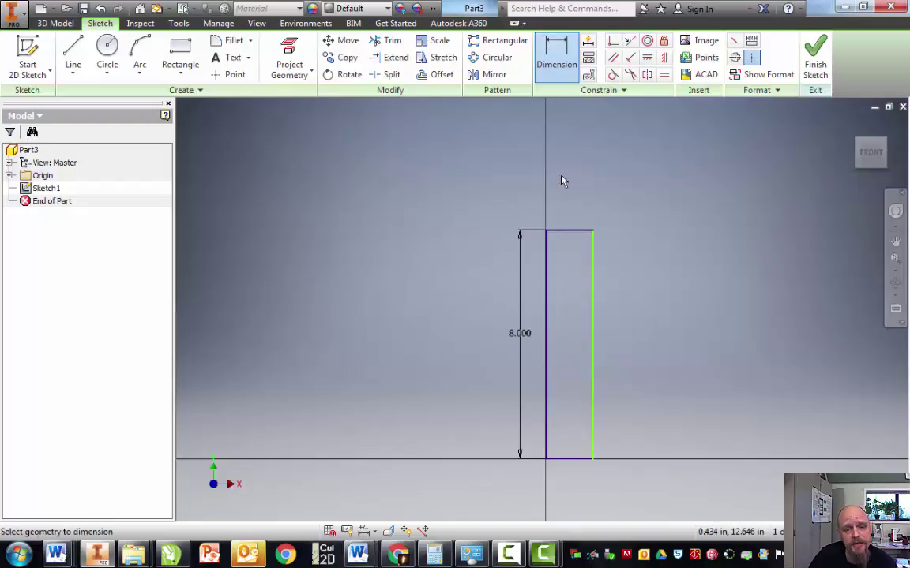
pyautogui.click(547, 243)
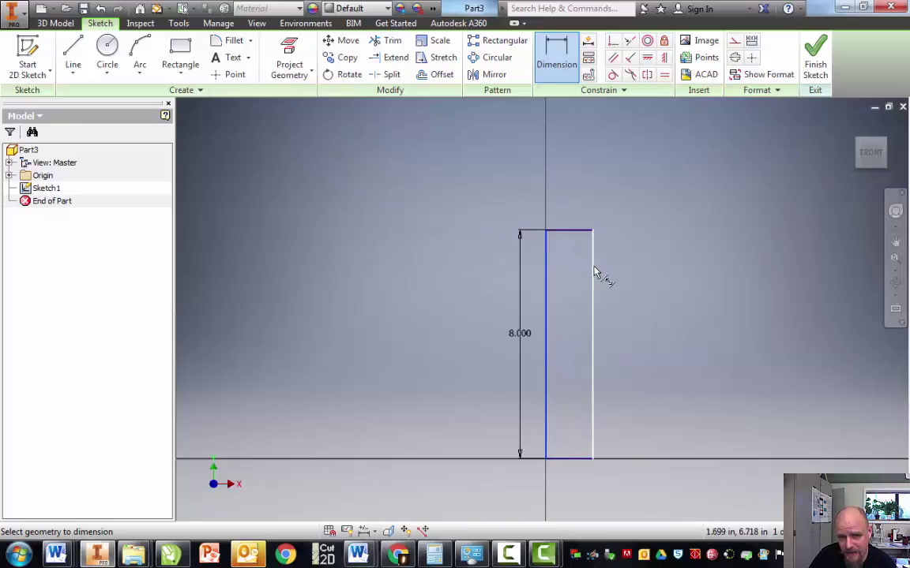
pyautogui.click(593, 270)
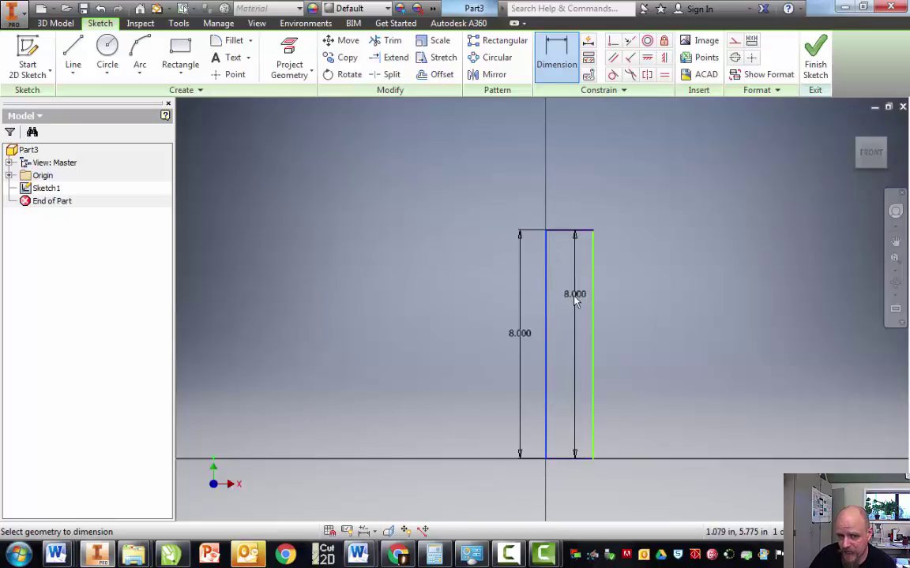
pyautogui.press('Escape')
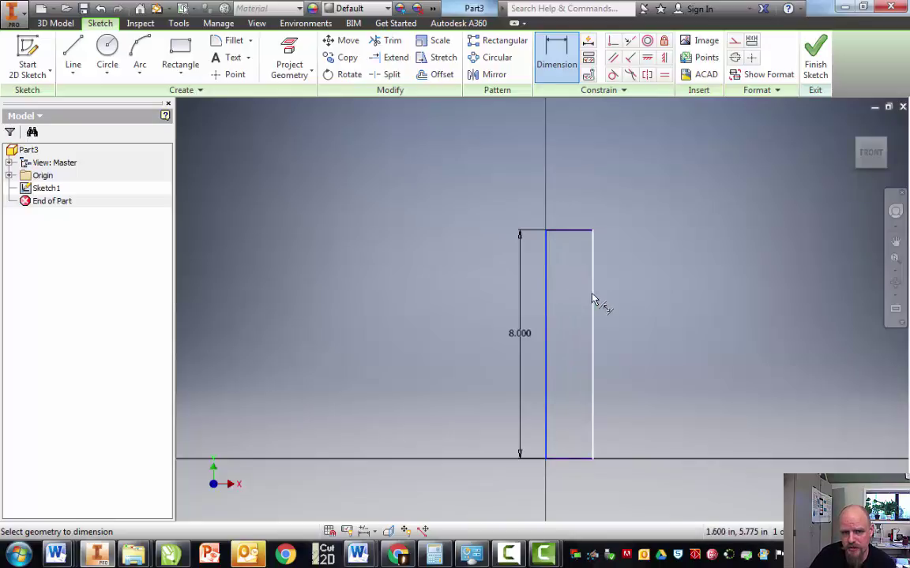
pyautogui.click(593, 300)
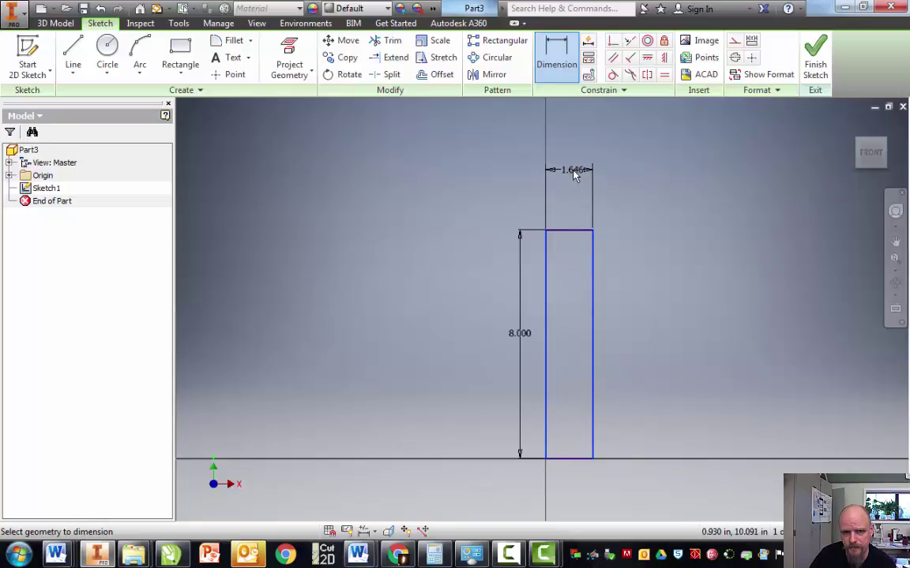
pyautogui.click(574, 175)
pyautogui.moveTo(576, 197); pyautogui.dragTo(576, 115)
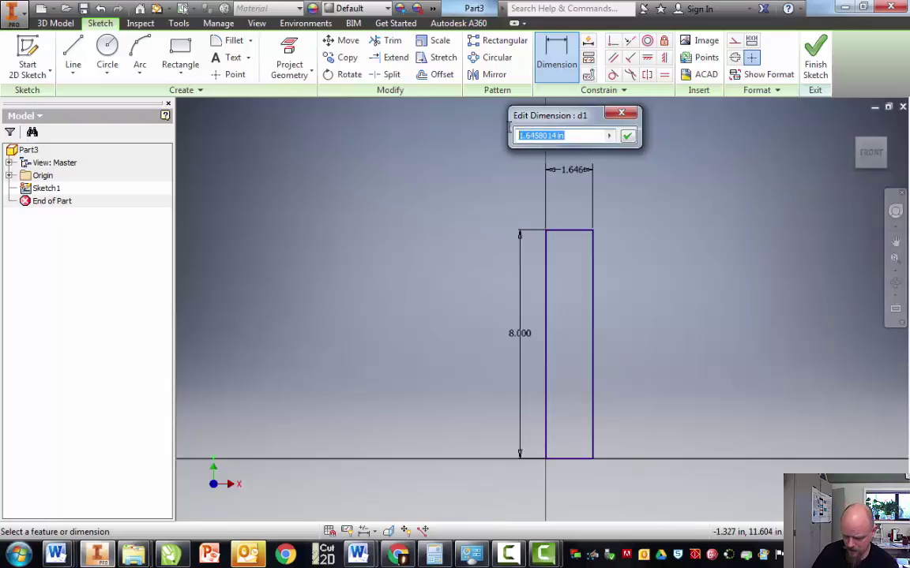
pyautogui.write('8')
pyautogui.press('Return')
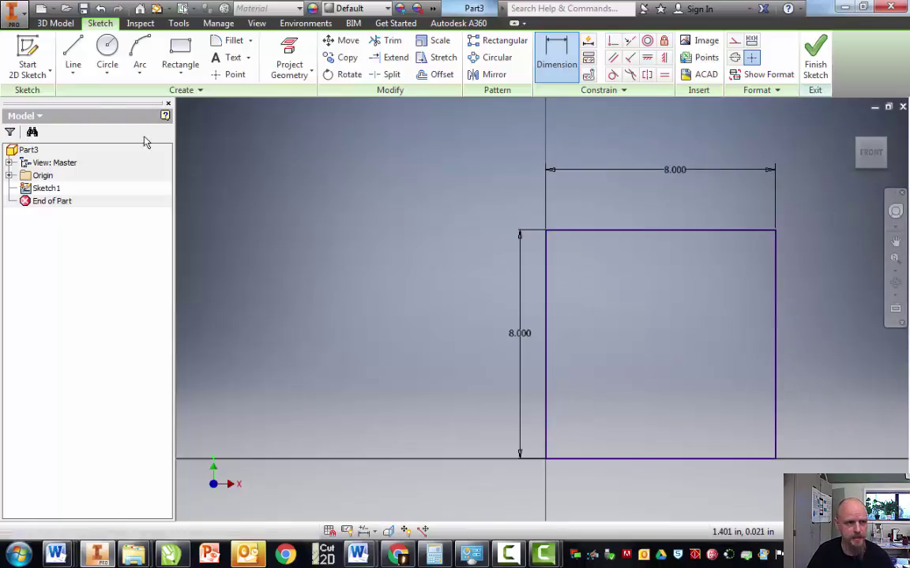
pyautogui.click(73, 63)
pyautogui.moveTo(546, 304); pyautogui.dragTo(667, 306)
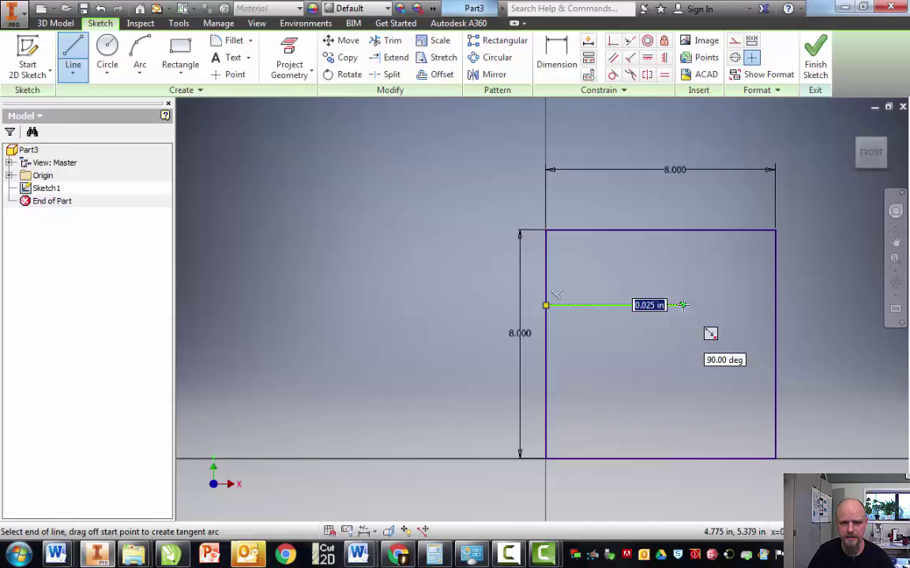
pyautogui.rightClick(714, 361)
pyautogui.click(758, 362)
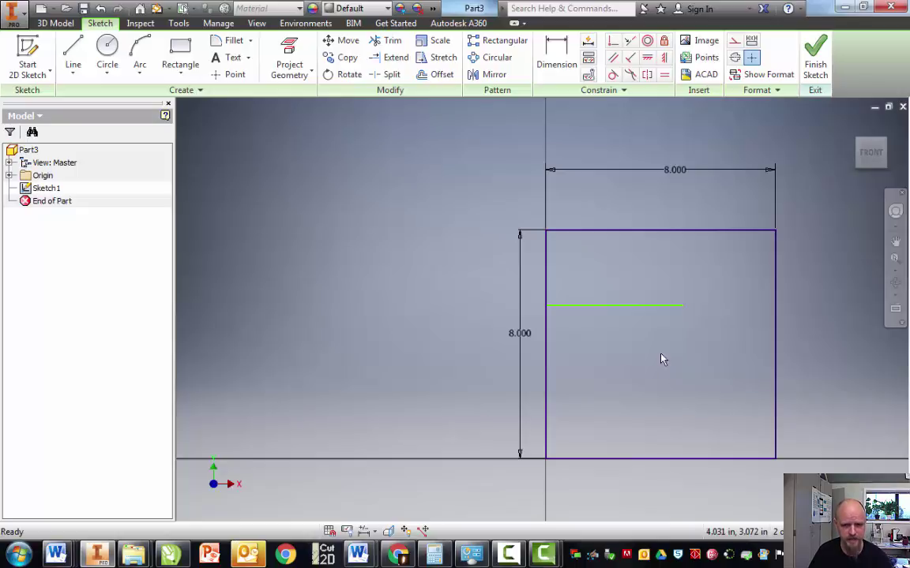
pyautogui.click(662, 307)
pyautogui.press('Delete')
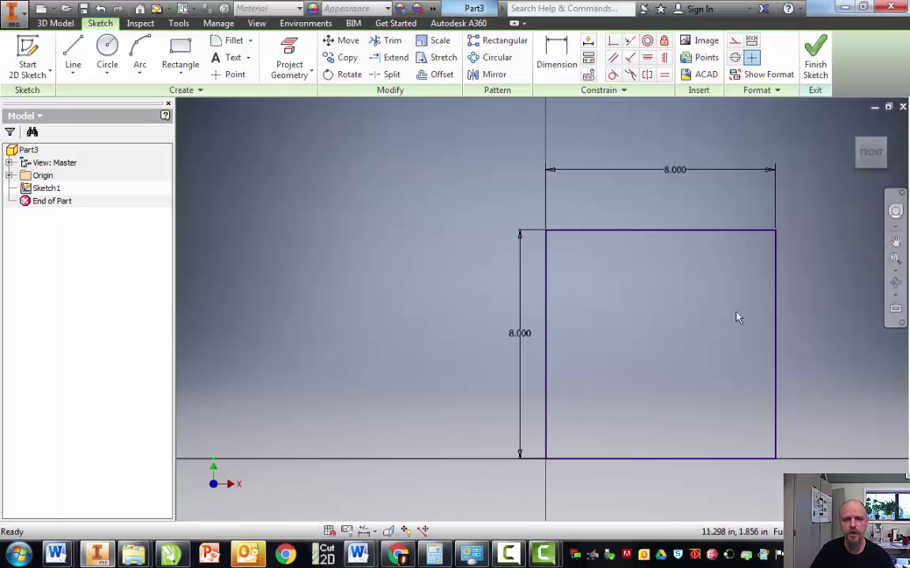
pyautogui.click(180, 55)
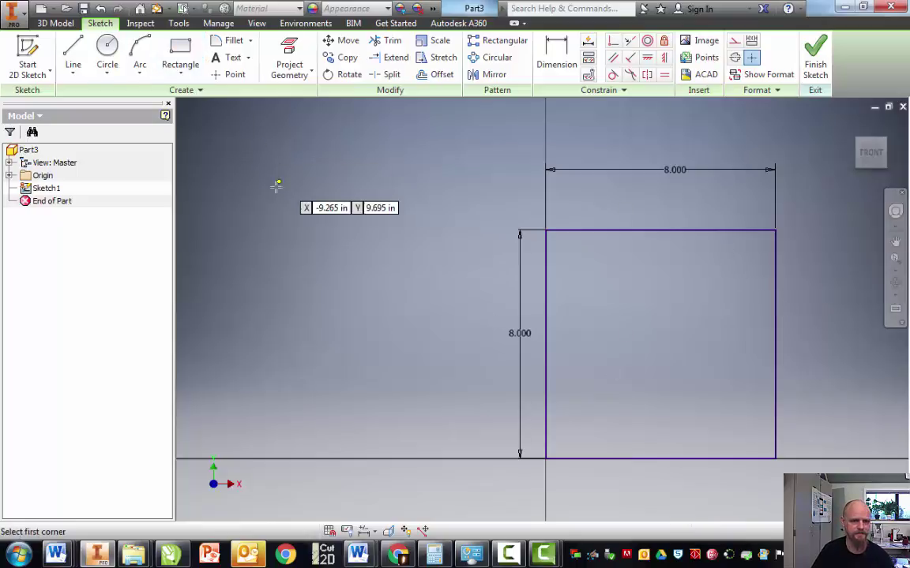
pyautogui.click(274, 188)
pyautogui.click(448, 346)
pyautogui.rightClick(420, 493)
pyautogui.click(360, 468)
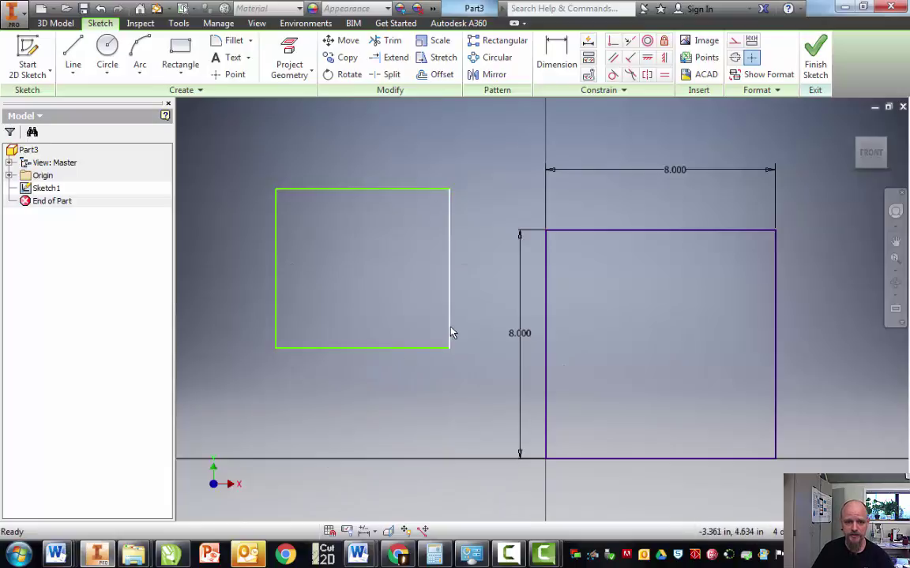
pyautogui.moveTo(451, 335); pyautogui.dragTo(368, 307)
pyautogui.moveTo(447, 194)
pyautogui.mouseDown()
pyautogui.moveTo(406, 251)
pyautogui.moveTo(445, 195)
pyautogui.mouseUp()
pyautogui.moveTo(363, 191); pyautogui.dragTo(365, 254)
pyautogui.moveTo(258, 189); pyautogui.dragTo(470, 404)
pyautogui.moveTo(235, 201); pyautogui.dragTo(479, 401)
pyautogui.press('Delete')
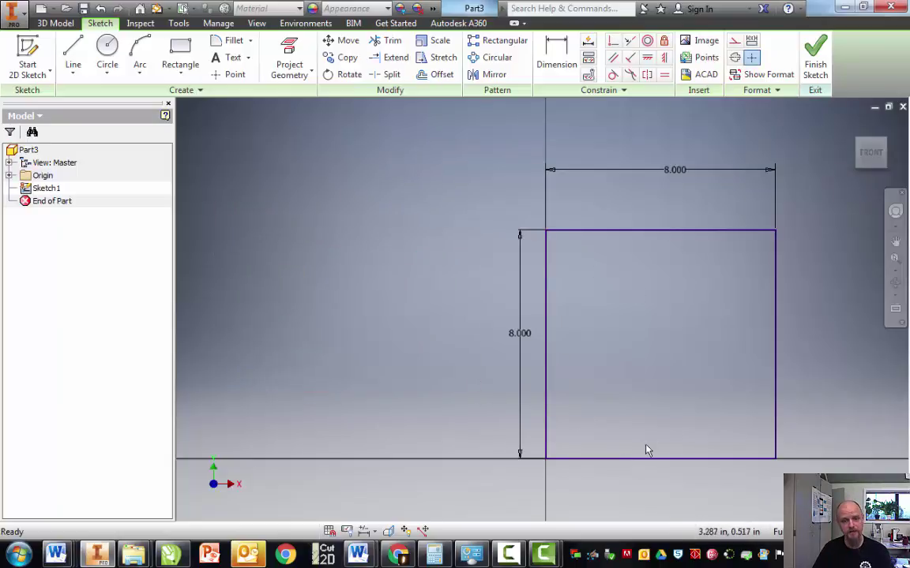
# Step: Finish Sketch1, then orbit and zoom to view the 8 in square
pyautogui.click(816, 63)
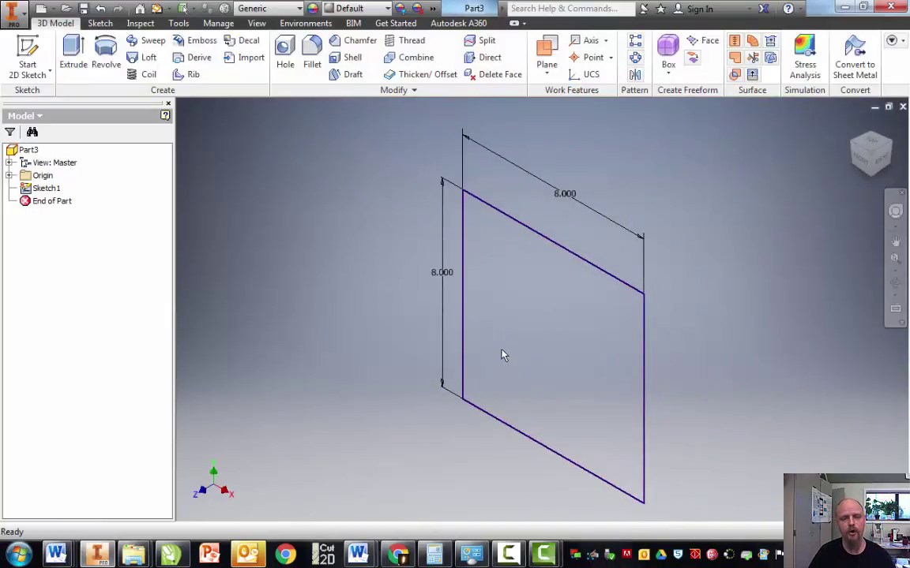
pyautogui.press('F4')
pyautogui.moveTo(564, 359)
pyautogui.mouseDown()
pyautogui.moveTo(518, 366)
pyautogui.moveTo(453, 313)
pyautogui.moveTo(510, 259)
pyautogui.moveTo(632, 203)
pyautogui.moveTo(690, 111)
pyautogui.moveTo(526, 118)
pyautogui.moveTo(491, 161)
pyautogui.mouseUp()
pyautogui.press('Escape')
pyautogui.scroll(-10, 564, 307)
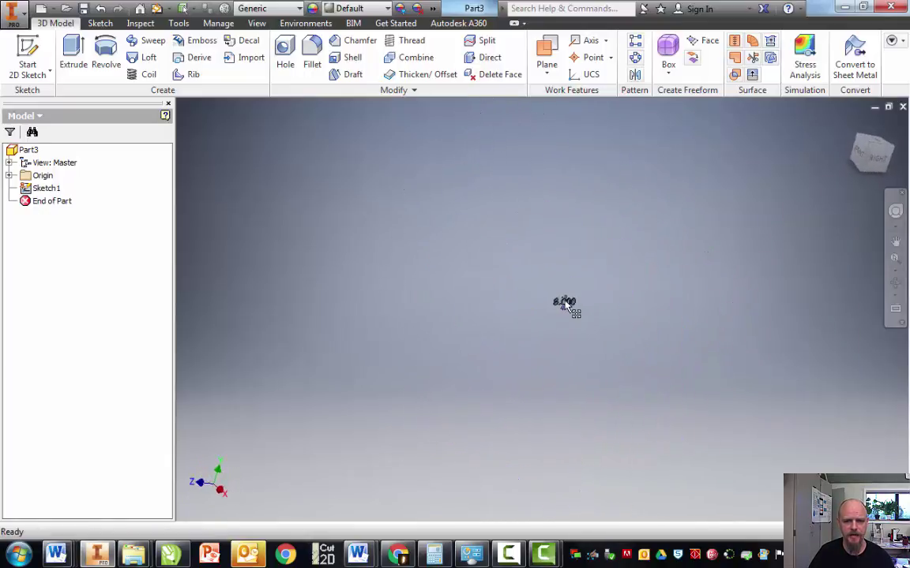
pyautogui.scroll(3, 638, 257)
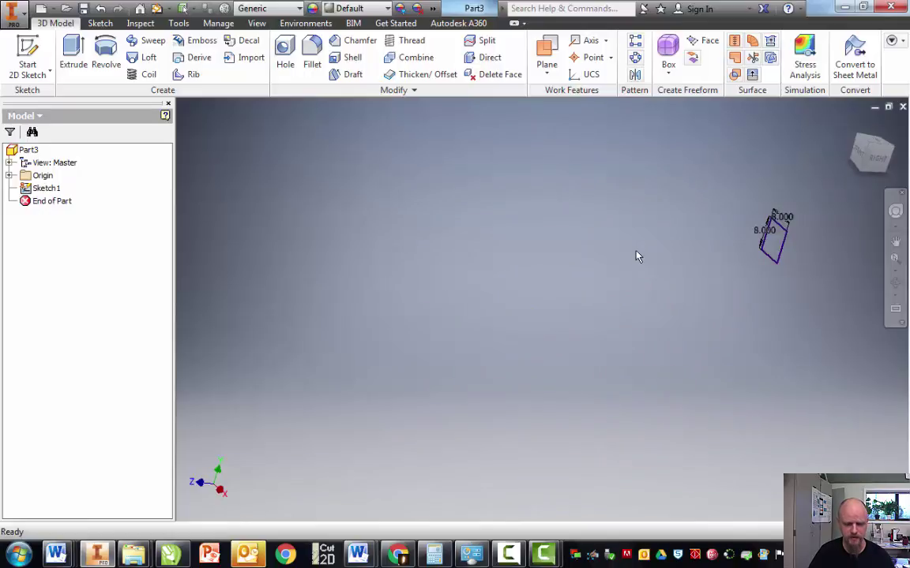
pyautogui.scroll(5, 638, 257)
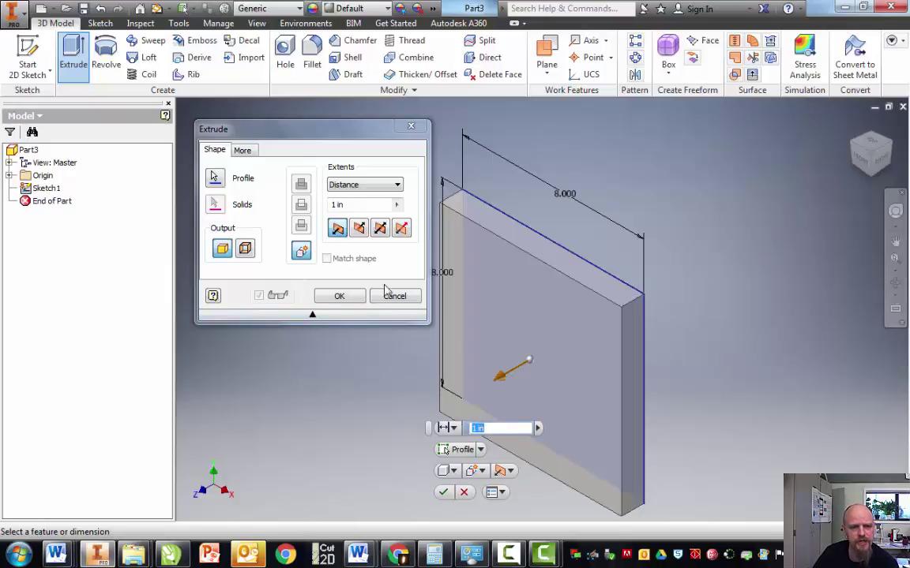
# Step: Extrude the square 0.125 in into a thin plate, Extrusion1, and orbit to view it
pyautogui.click(365, 206)
pyautogui.write('.125')
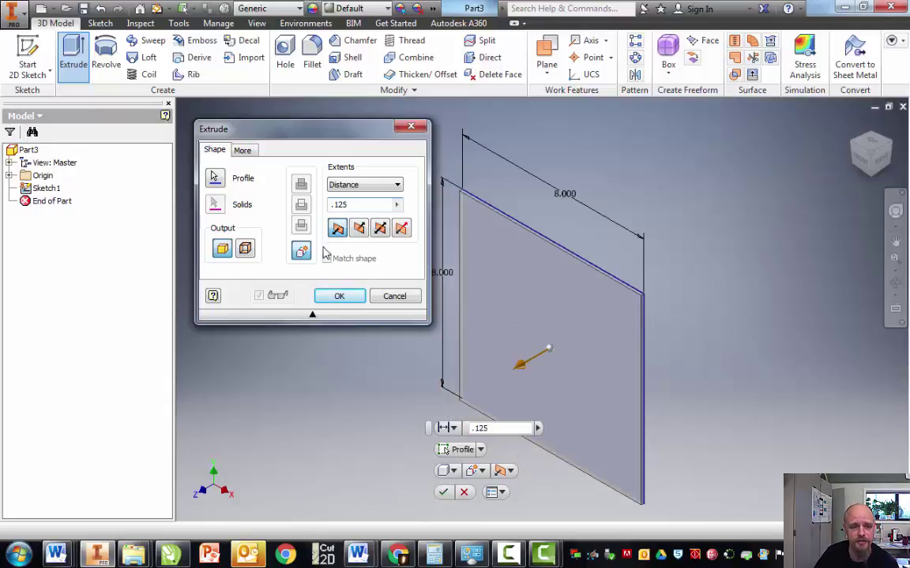
pyautogui.click(340, 303)
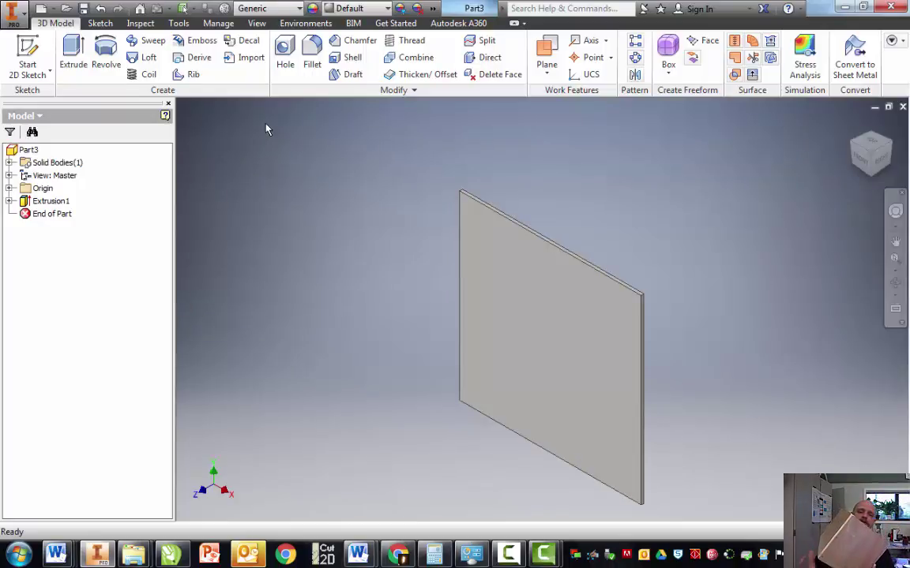
pyautogui.moveTo(551, 347)
pyautogui.keyDown('shift'); pyautogui.mouseDown(button='middle')
pyautogui.moveTo(390, 348)
pyautogui.moveTo(390, 315)
pyautogui.mouseUp(button='middle'); pyautogui.keyUp('shift')
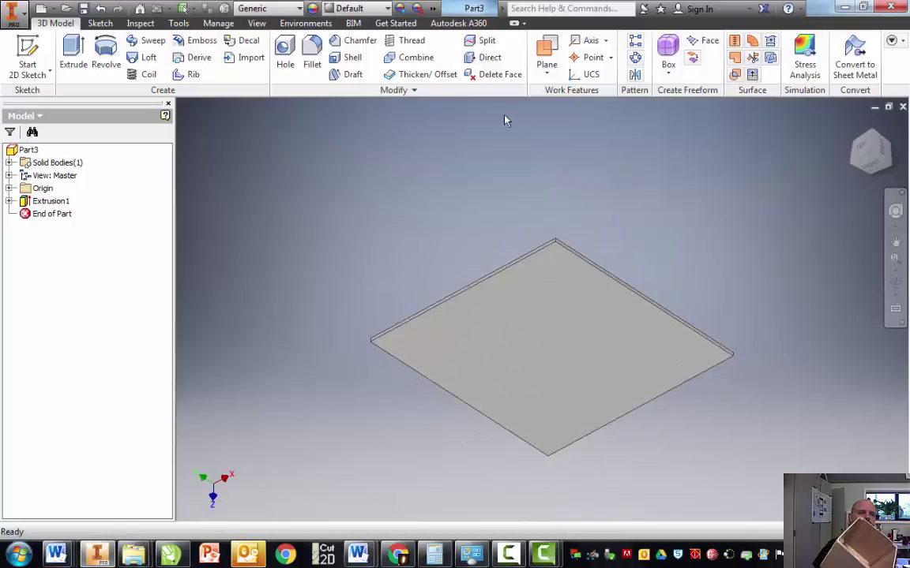
# Step: Save the plate part as Boxsidejw in the current folder
pyautogui.click(85, 8)
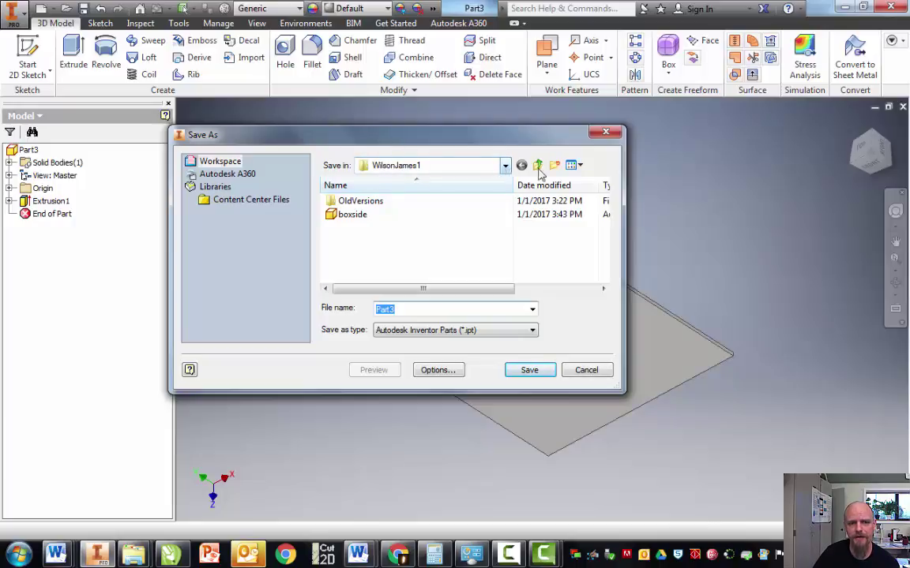
pyautogui.click(504, 167)
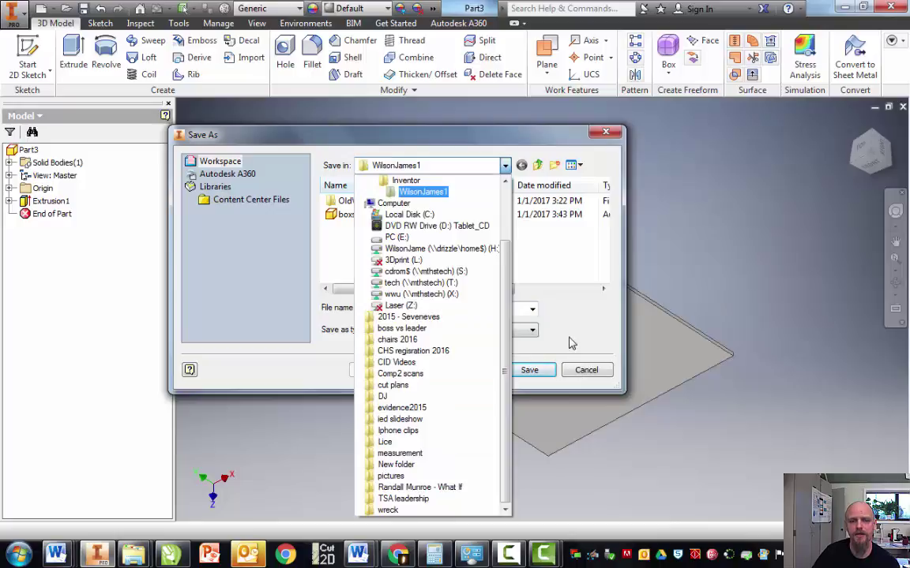
pyautogui.click(562, 347)
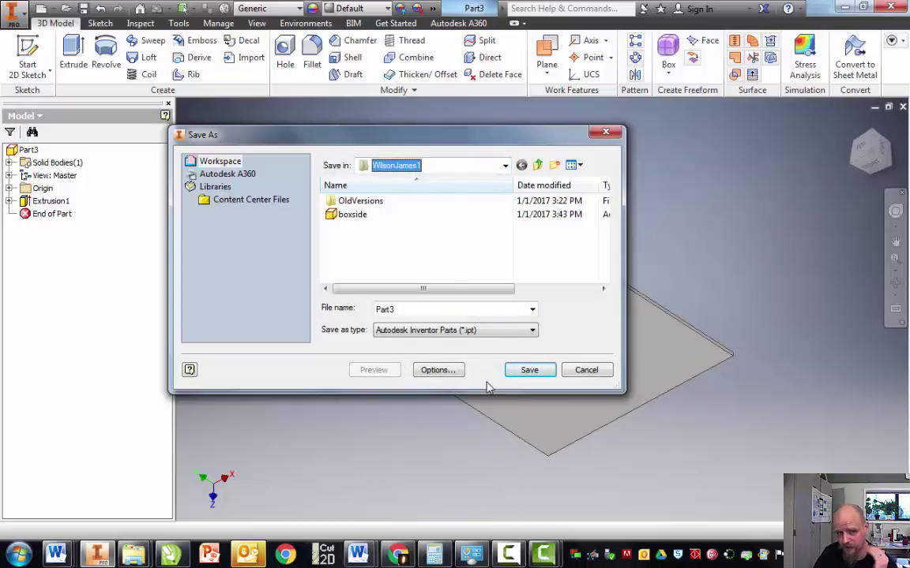
pyautogui.doubleClick(416, 309)
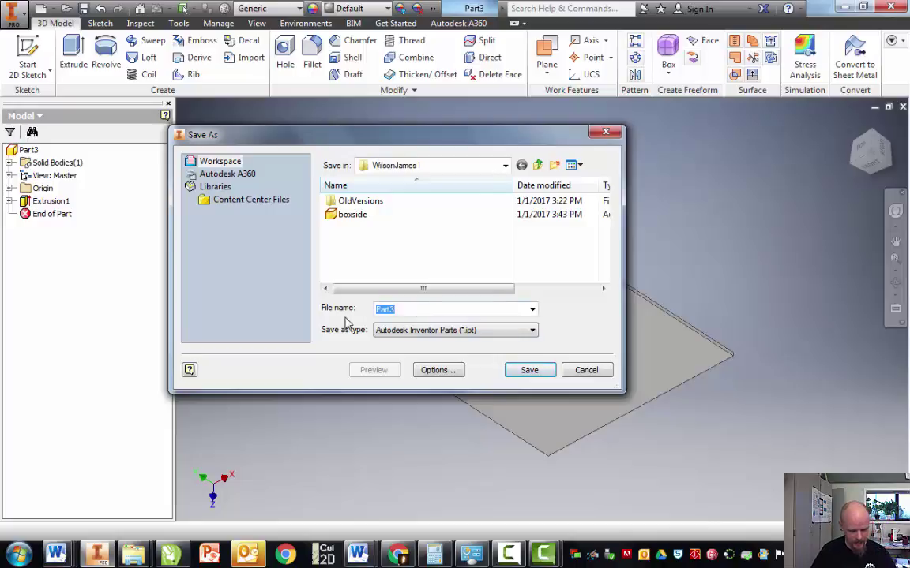
pyautogui.write('Bo')
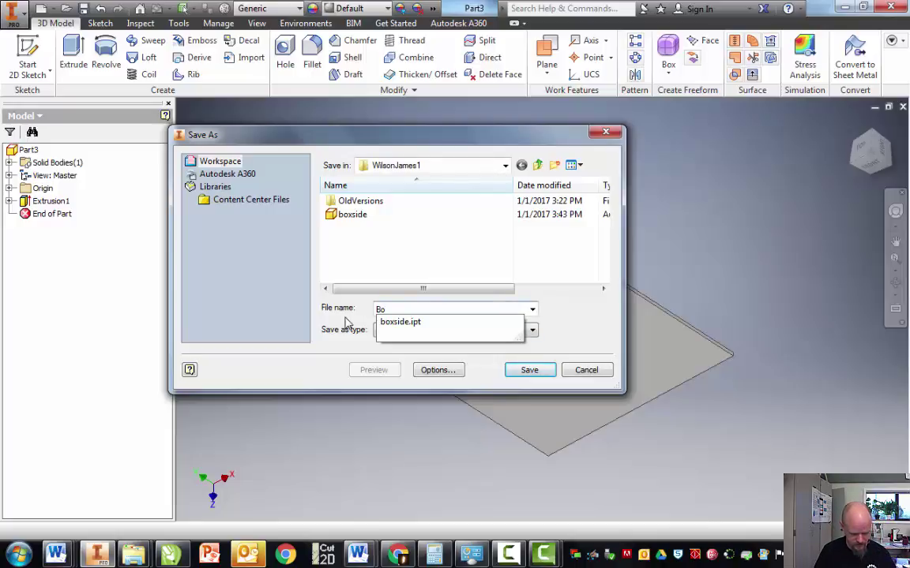
pyautogui.write('xside')
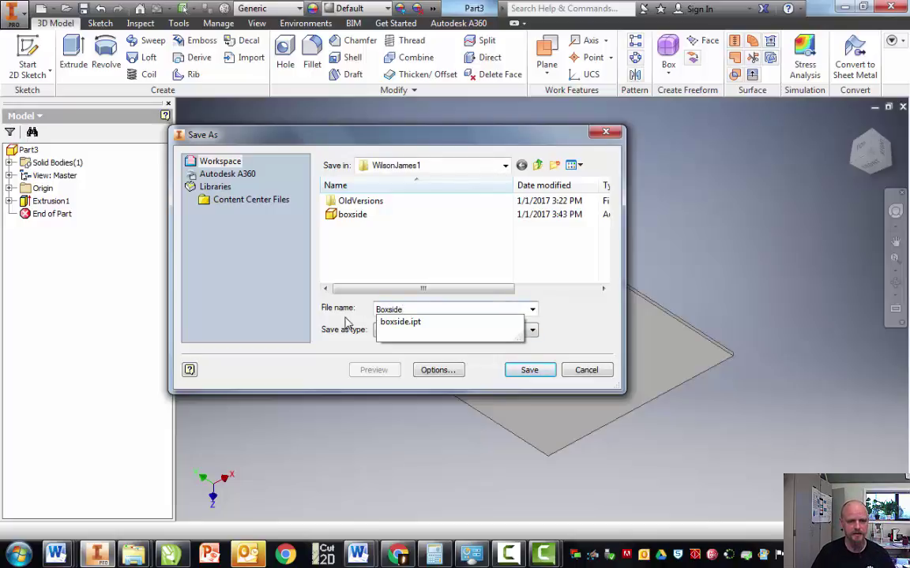
pyautogui.write('jw')
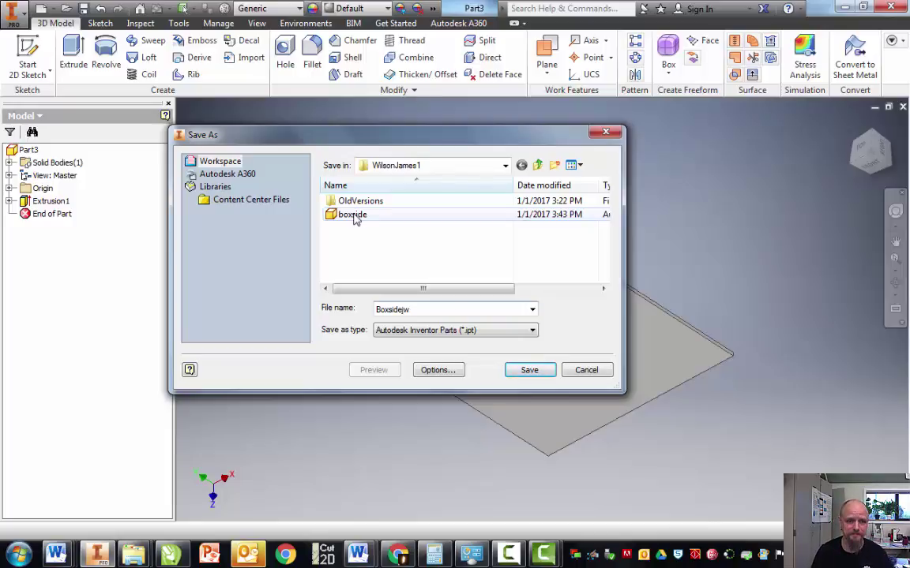
pyautogui.click(529, 370)
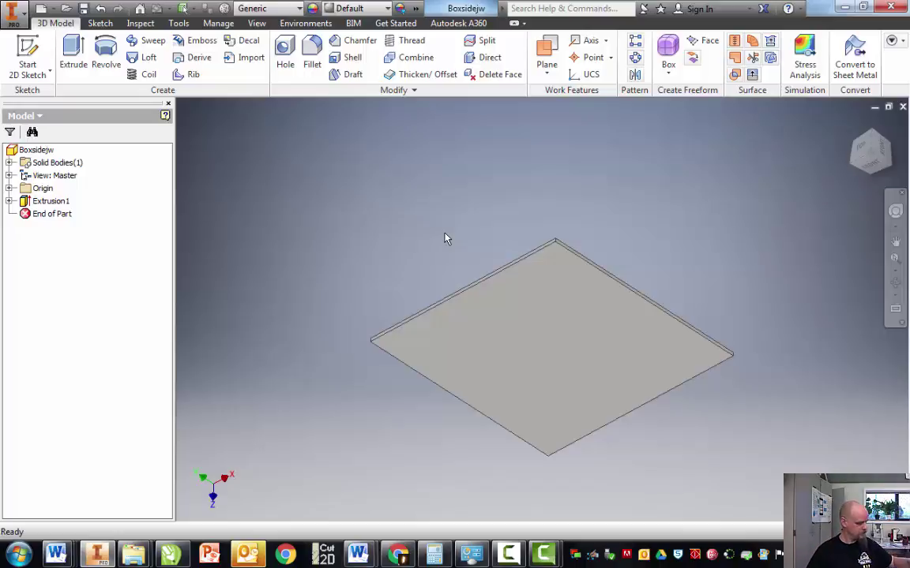
# Step: Create a new part document, Part4, and begin a 2D sketch
pyautogui.click(52, 8)
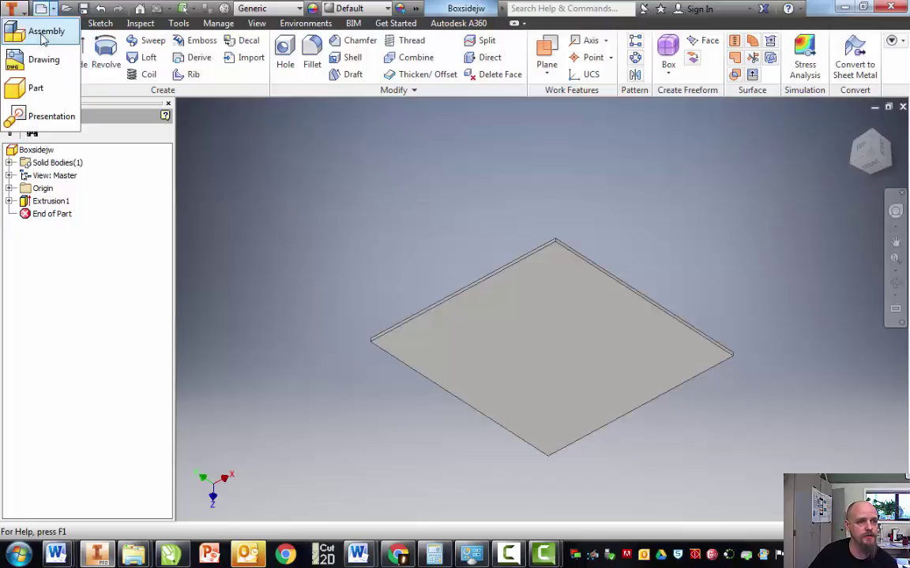
pyautogui.click(35, 89)
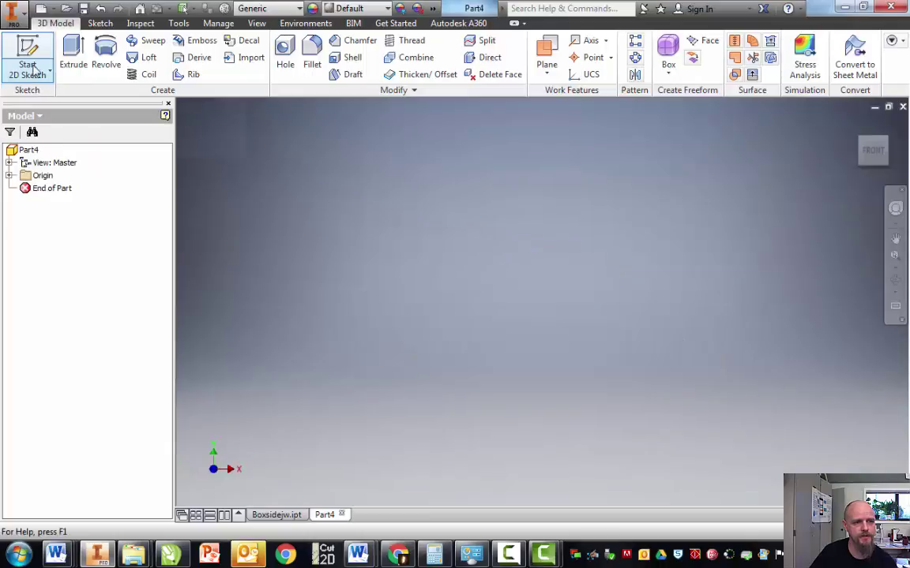
pyautogui.click(31, 51)
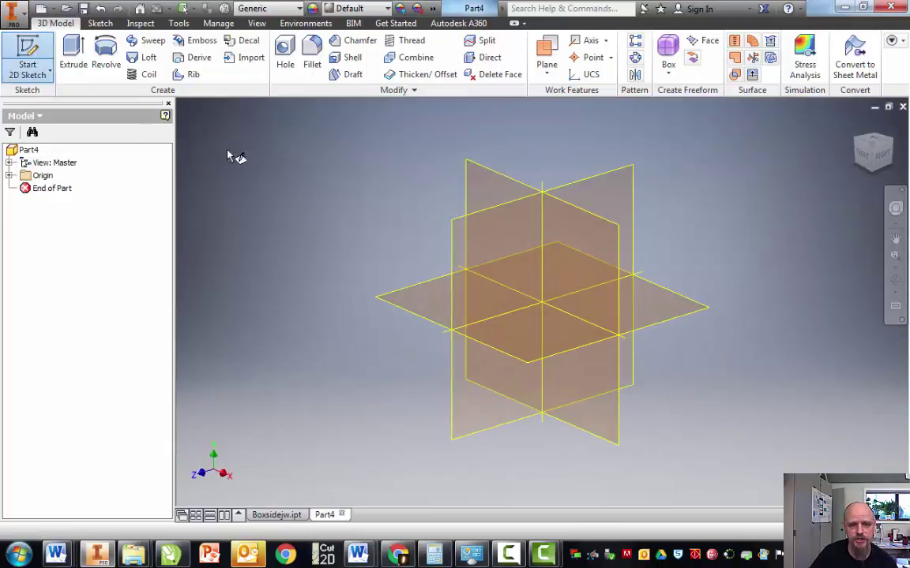
# Step: On the XY plane, draw a tall, narrow rectangle with one corner at the origin
pyautogui.click(490, 178)
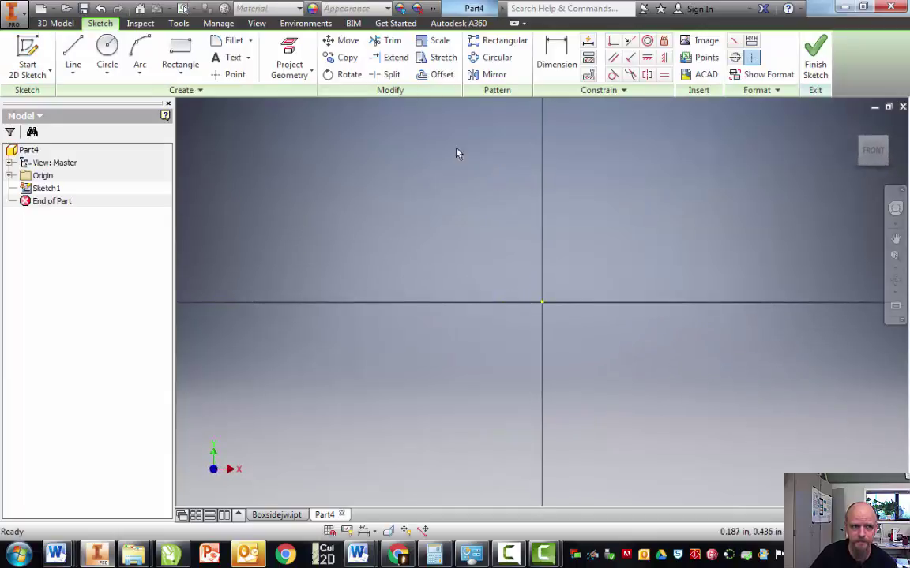
pyautogui.click(180, 55)
pyautogui.scroll(-5, 480, 446)
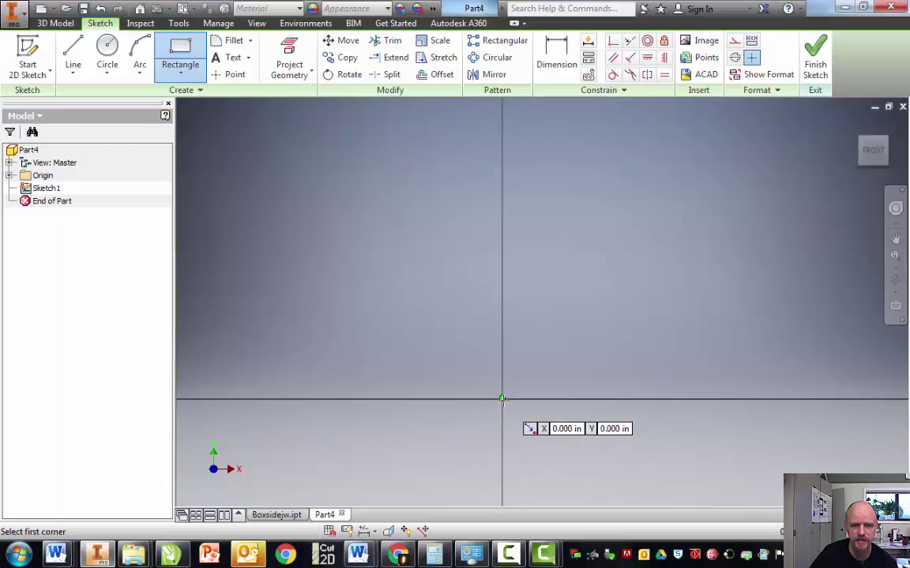
pyautogui.click(501, 399)
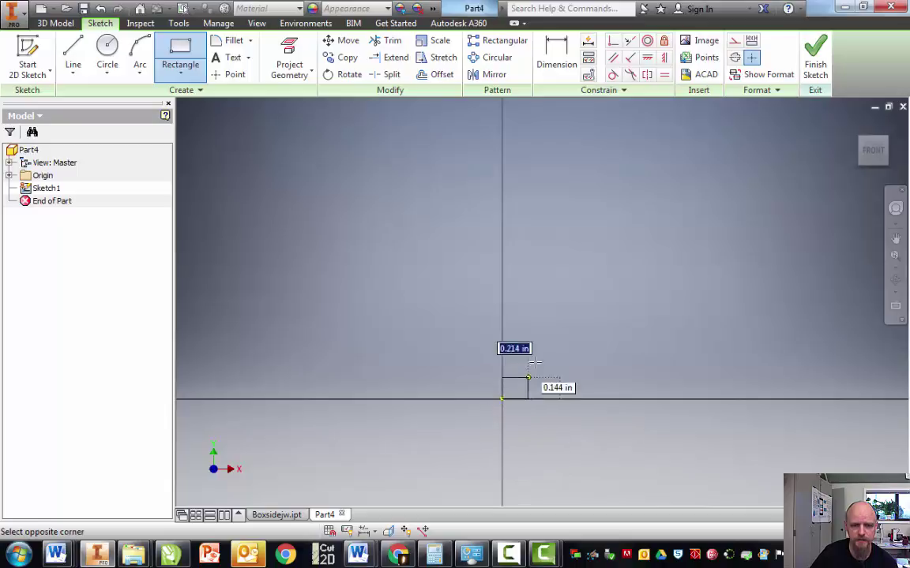
pyautogui.click(546, 141)
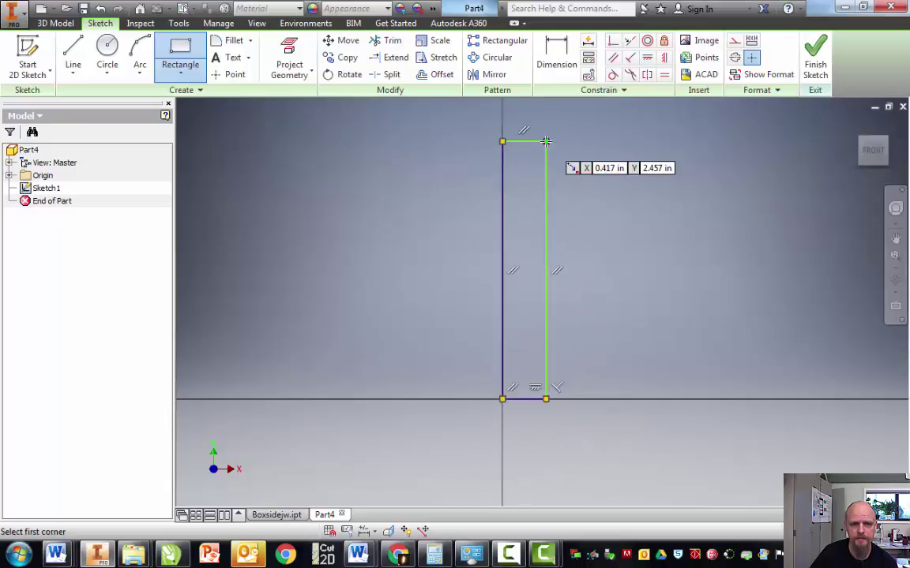
# Step: Dimension the rectangle's right side to 8 in tall, then drag that side inward to narrow it
pyautogui.click(559, 65)
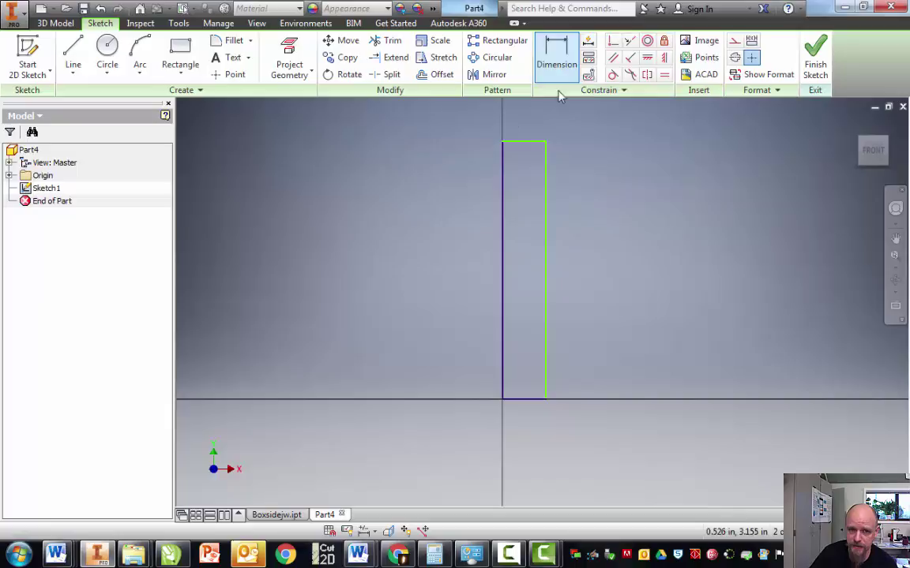
pyautogui.click(546, 228)
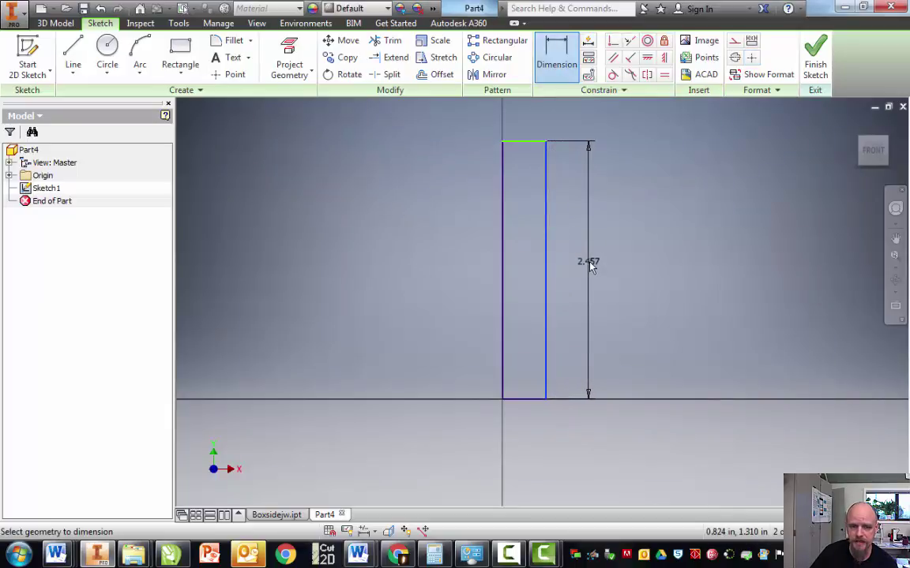
pyautogui.click(591, 266)
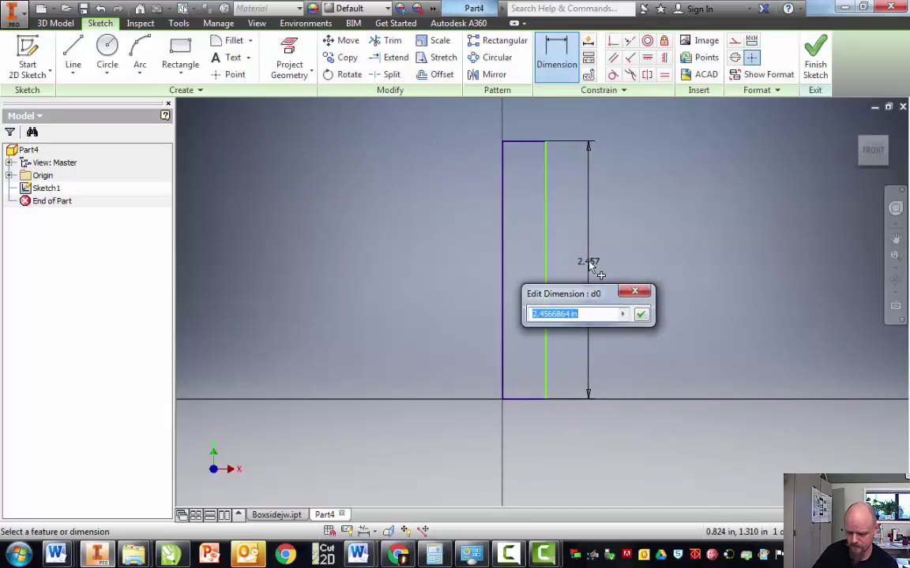
pyautogui.write('8')
pyautogui.press('Return')
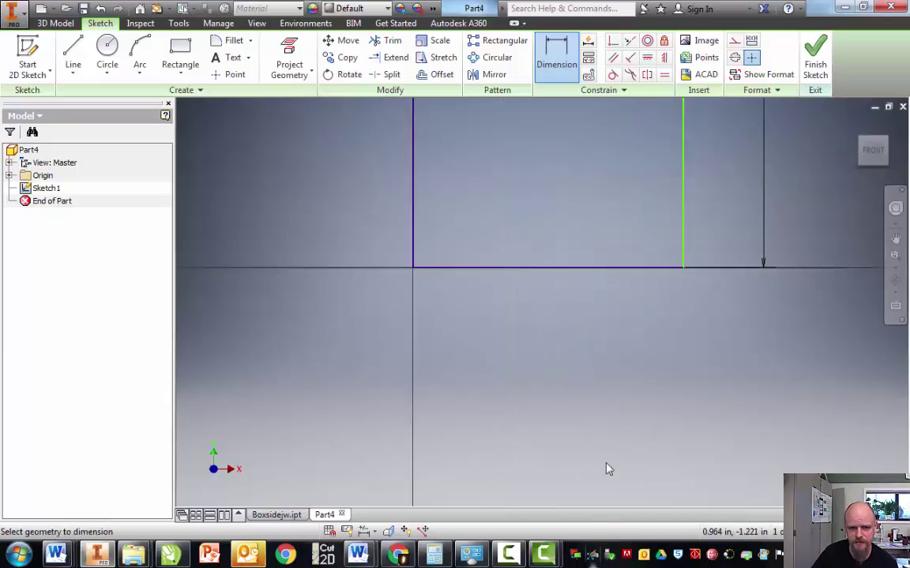
pyautogui.scroll(5, 598, 469)
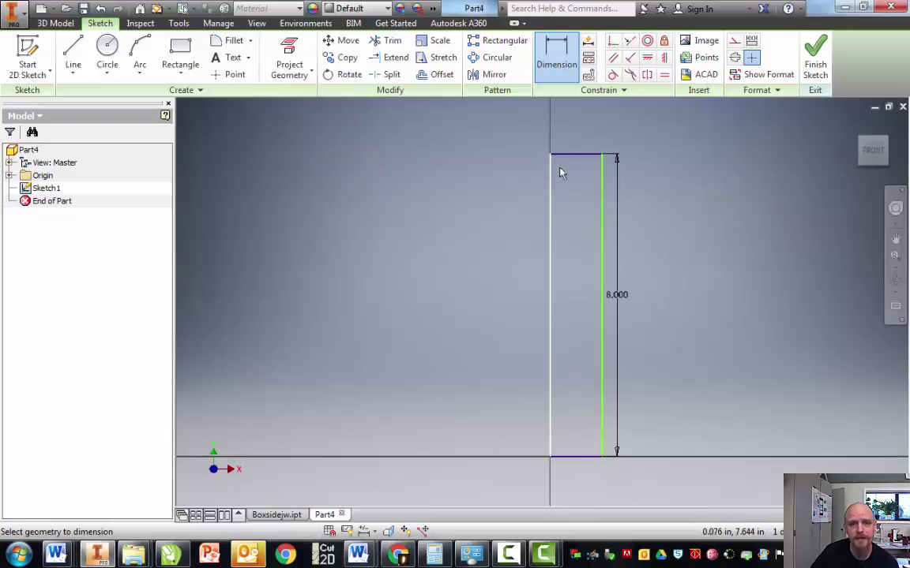
pyautogui.rightClick(681, 171)
pyautogui.click(739, 173)
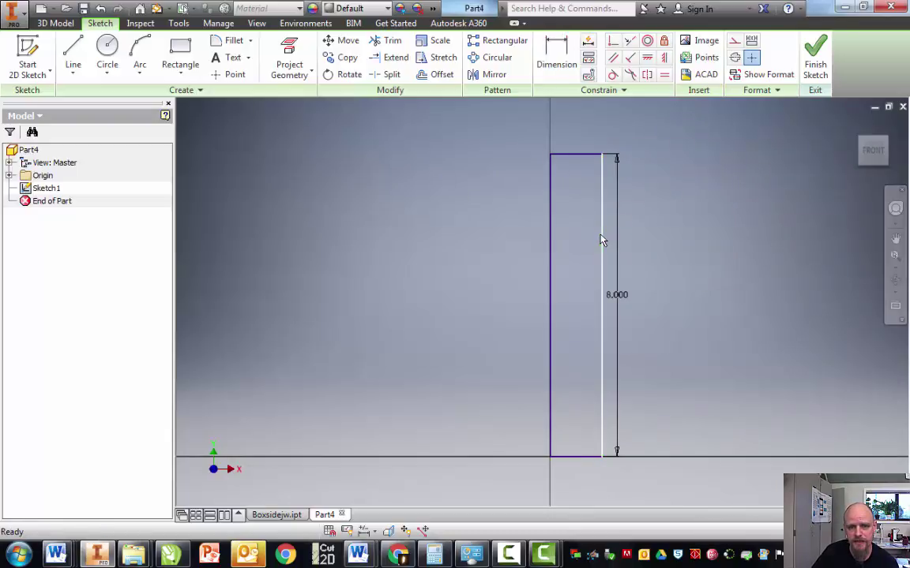
pyautogui.moveTo(601, 239)
pyautogui.mouseDown()
pyautogui.moveTo(583, 248)
pyautogui.moveTo(694, 238)
pyautogui.moveTo(587, 246)
pyautogui.mouseUp()
pyautogui.click(771, 259)
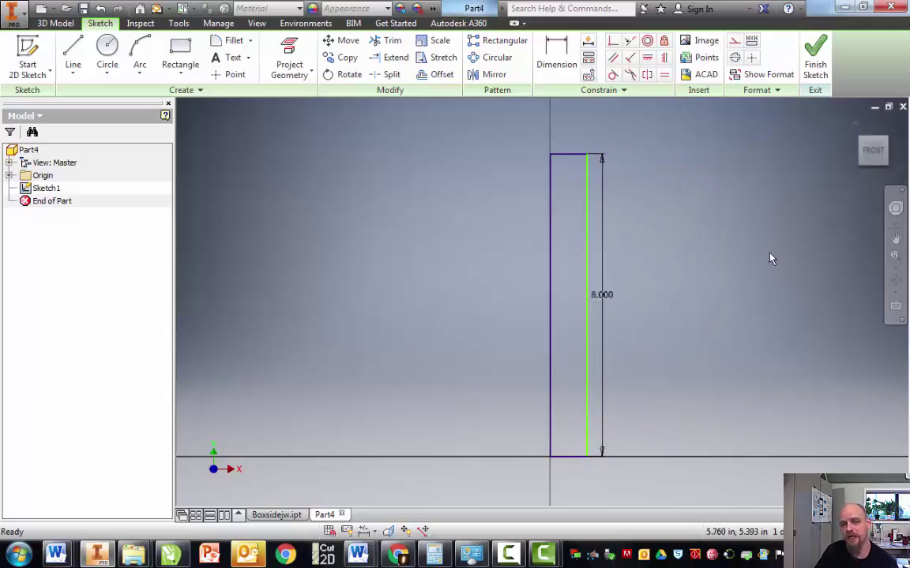
# Step: Dimension the top edge to 0.75 in wide and finish the sketch
pyautogui.click(566, 60)
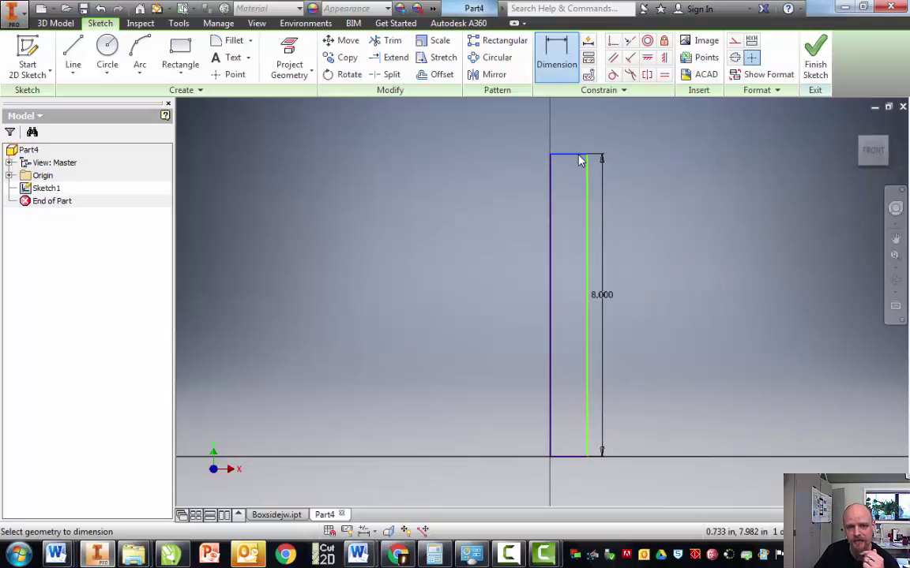
pyautogui.click(581, 156)
pyautogui.click(576, 131)
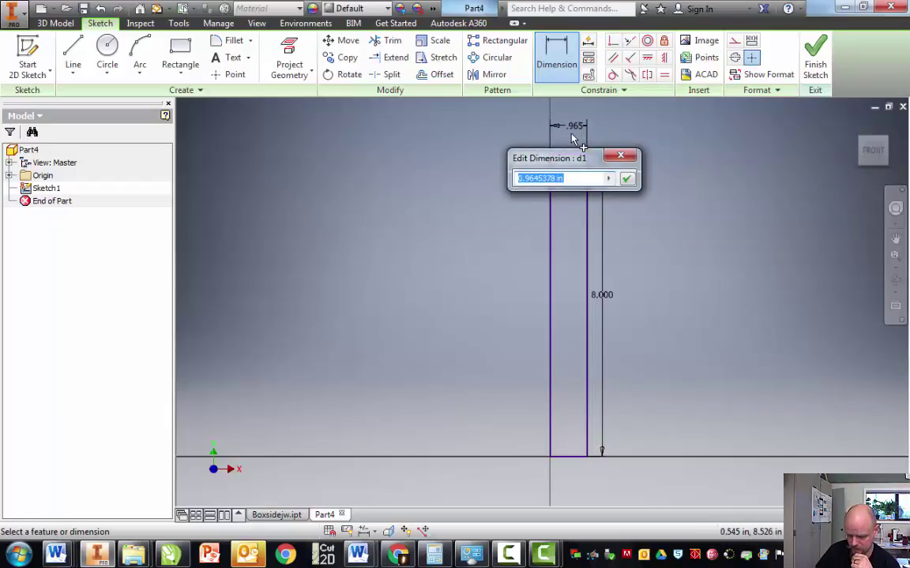
pyautogui.write('.75')
pyautogui.press('Return')
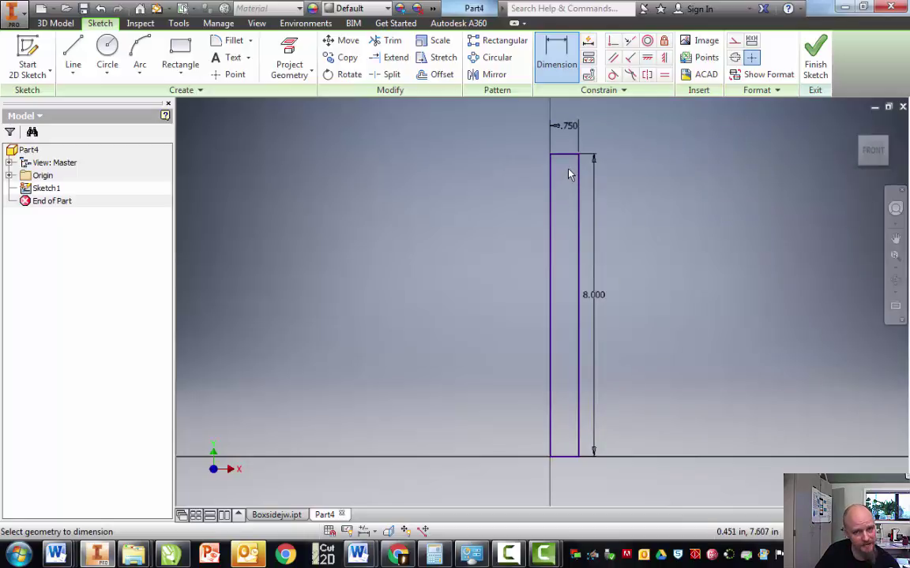
pyautogui.click(817, 64)
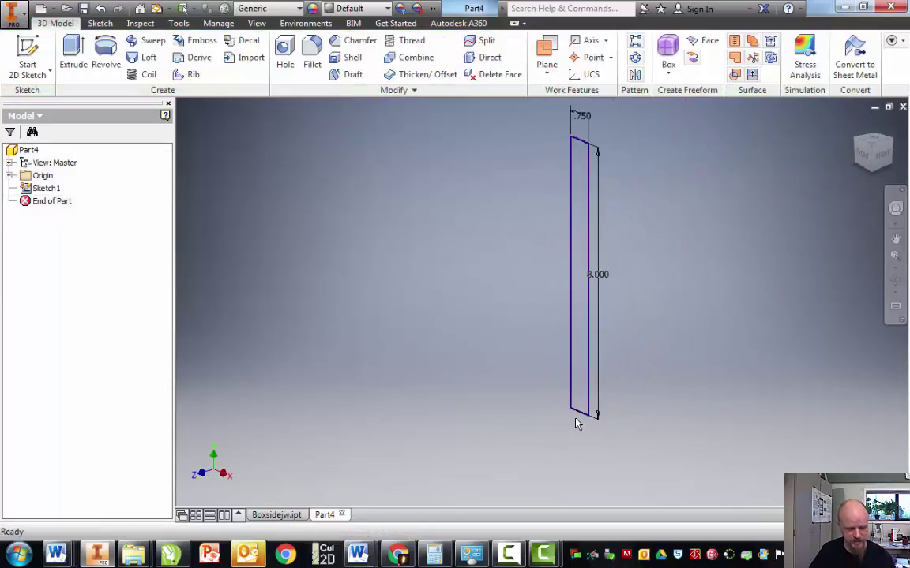
# Step: Extrude the rectangle 0.75 in into a solid square bar
pyautogui.moveTo(577, 363)
pyautogui.keyDown('shift'); pyautogui.mouseDown(button='middle')
pyautogui.moveTo(536, 374)
pyautogui.moveTo(450, 372)
pyautogui.moveTo(483, 351)
pyautogui.moveTo(526, 349)
pyautogui.moveTo(527, 357)
pyautogui.mouseUp(button='middle'); pyautogui.keyUp('shift')
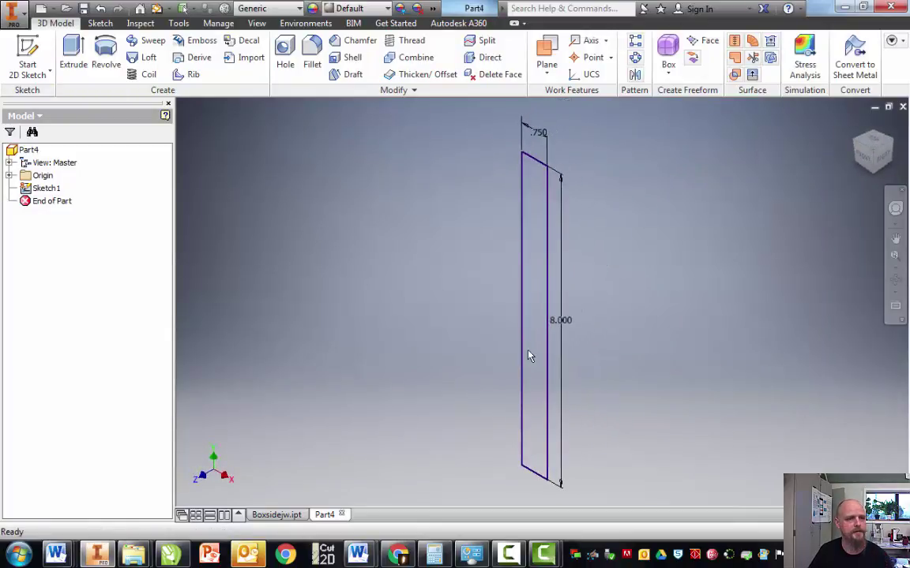
pyautogui.click(71, 60)
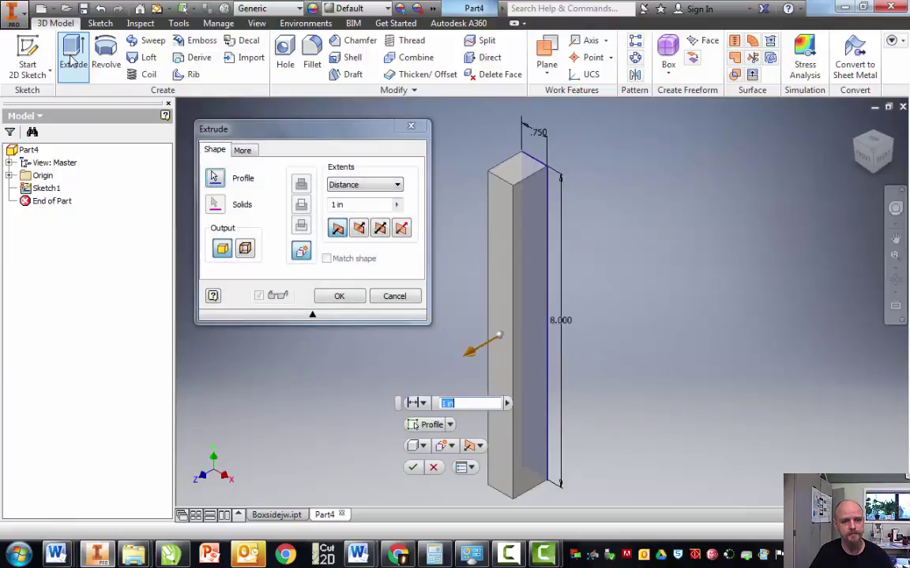
pyautogui.click(347, 207)
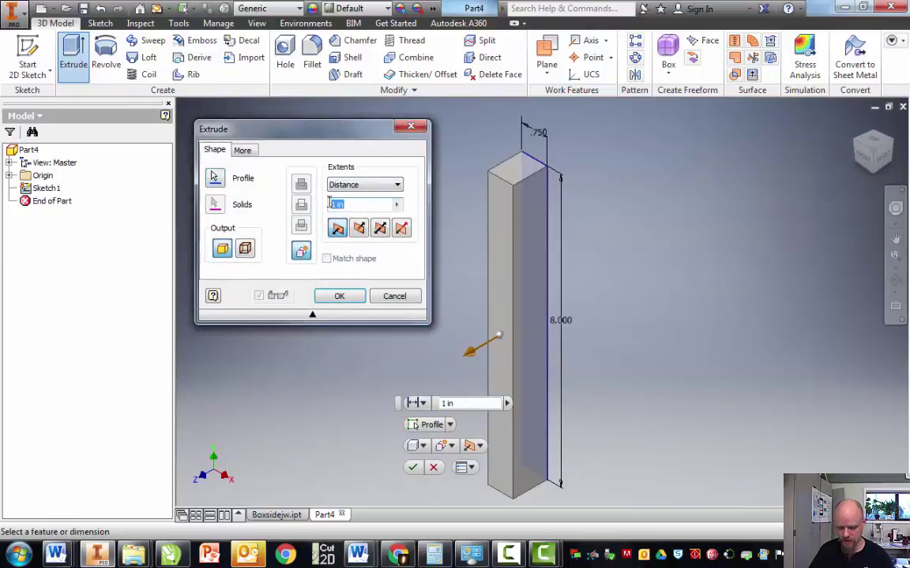
pyautogui.write('.75')
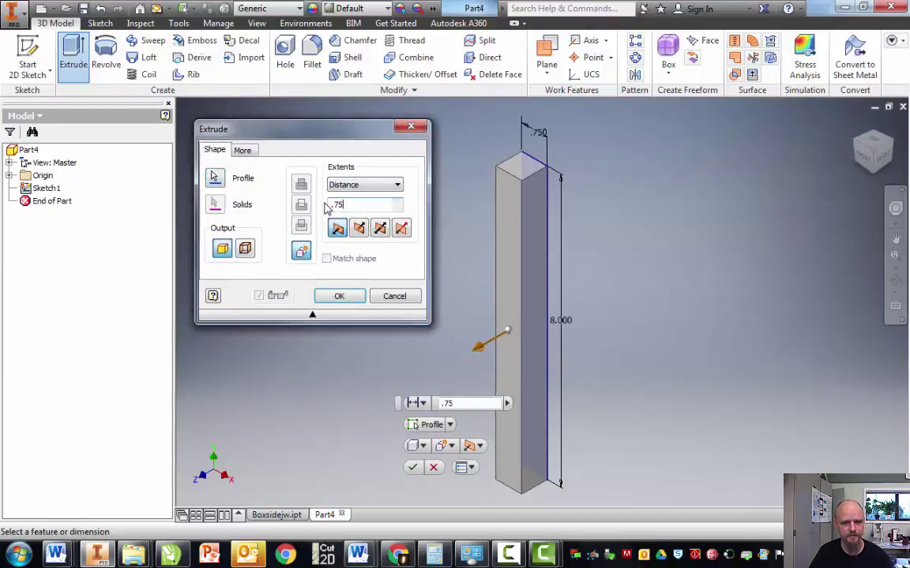
pyautogui.click(358, 303)
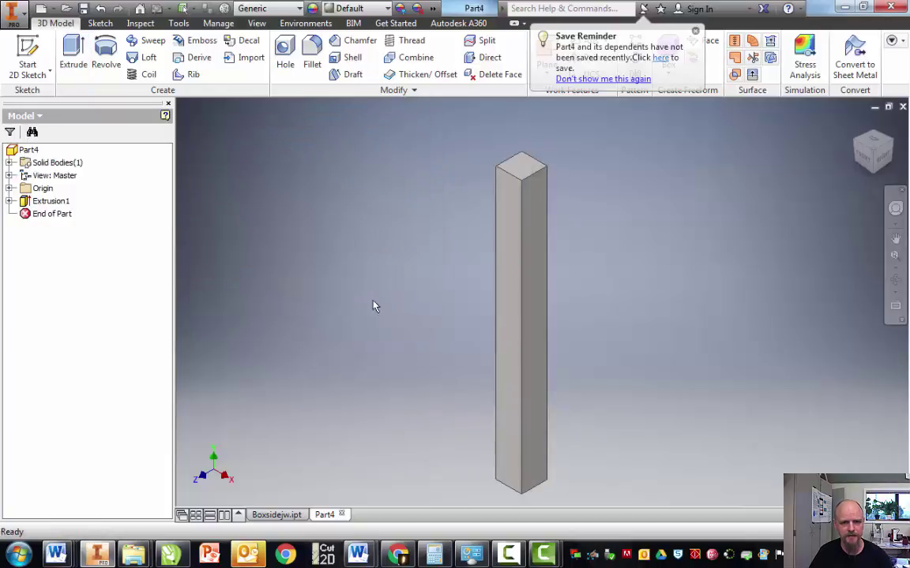
# Step: Orbit around the bar to inspect it, then return to the home view
pyautogui.press('F4')
pyautogui.moveTo(522, 220); pyautogui.dragTo(544, 309)
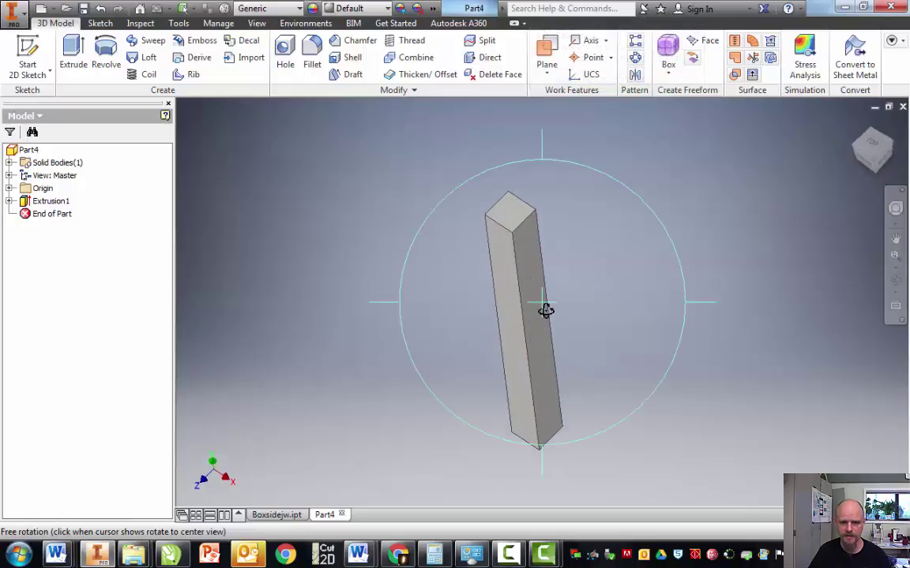
pyautogui.press('Escape')
pyautogui.press('F6')
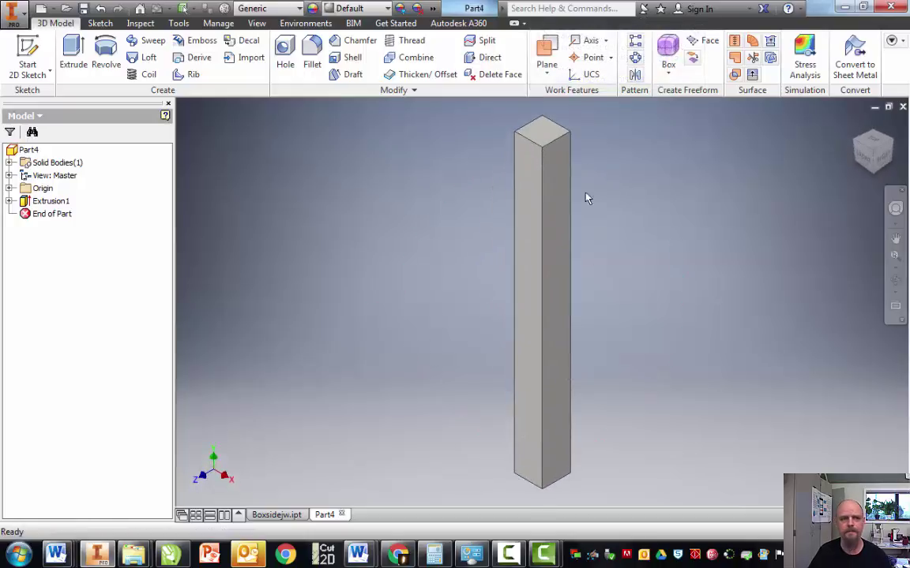
# Step: Save the part as '8inch blocking'
pyautogui.click(84, 9)
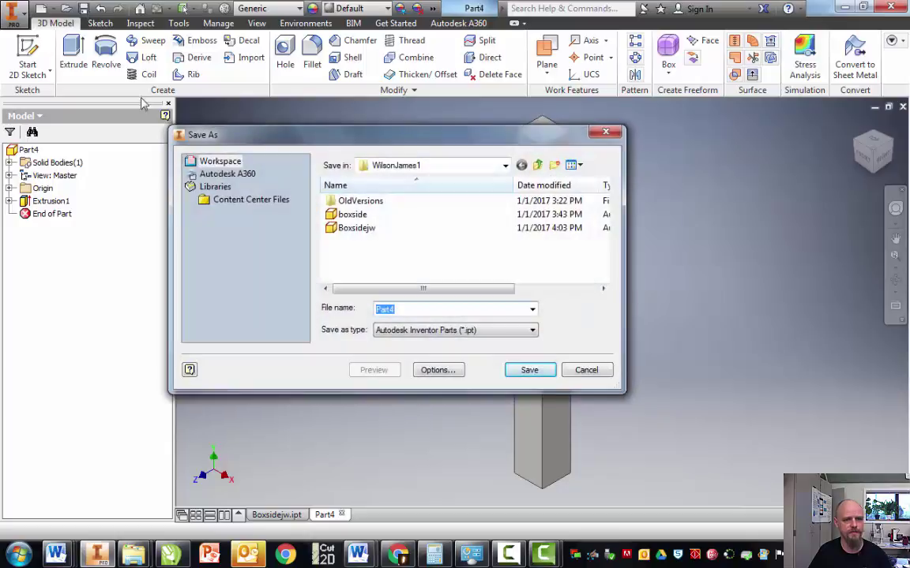
pyautogui.write('8')
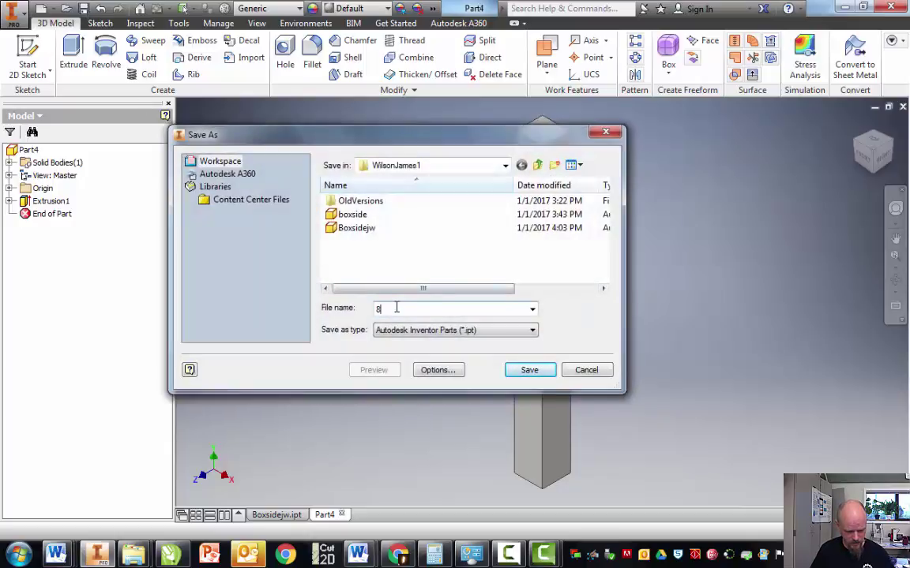
pyautogui.write('inch')
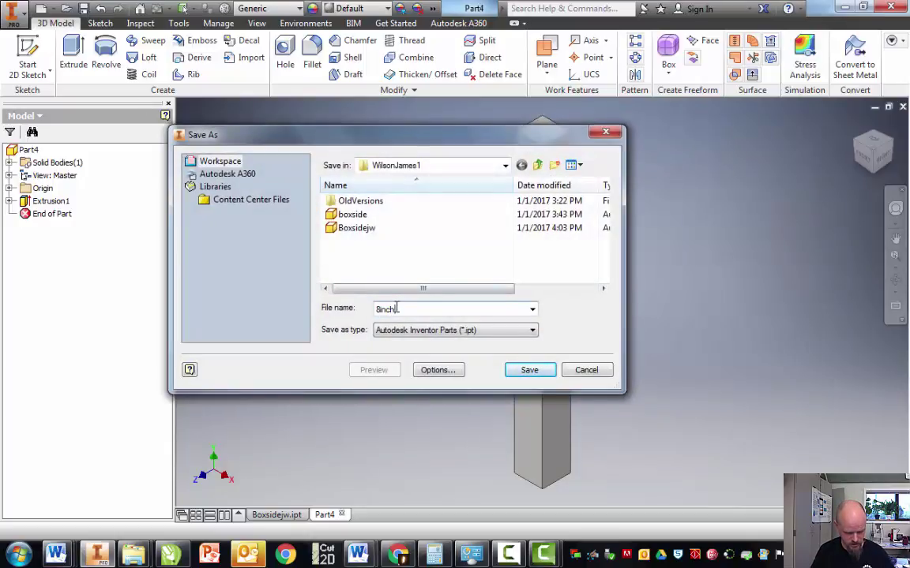
pyautogui.write(' blocking')
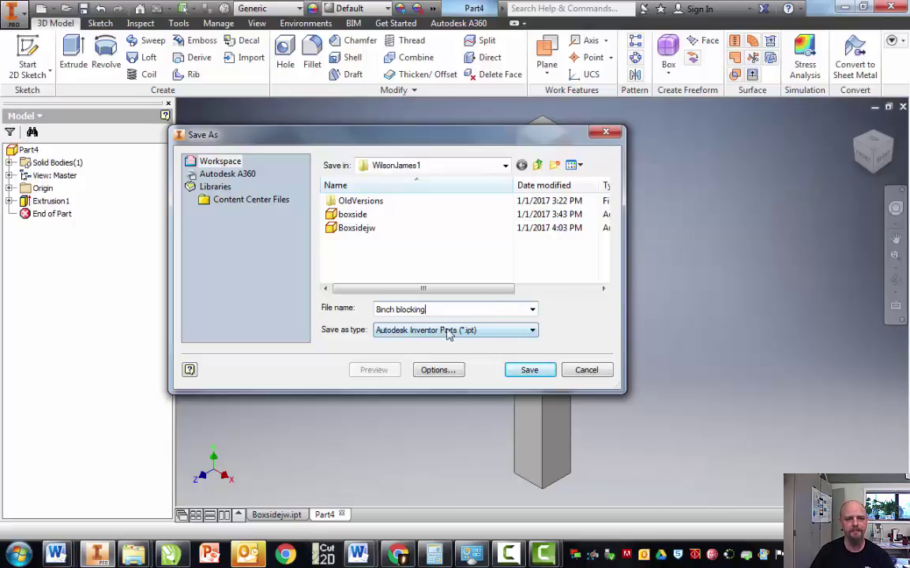
pyautogui.click(527, 370)
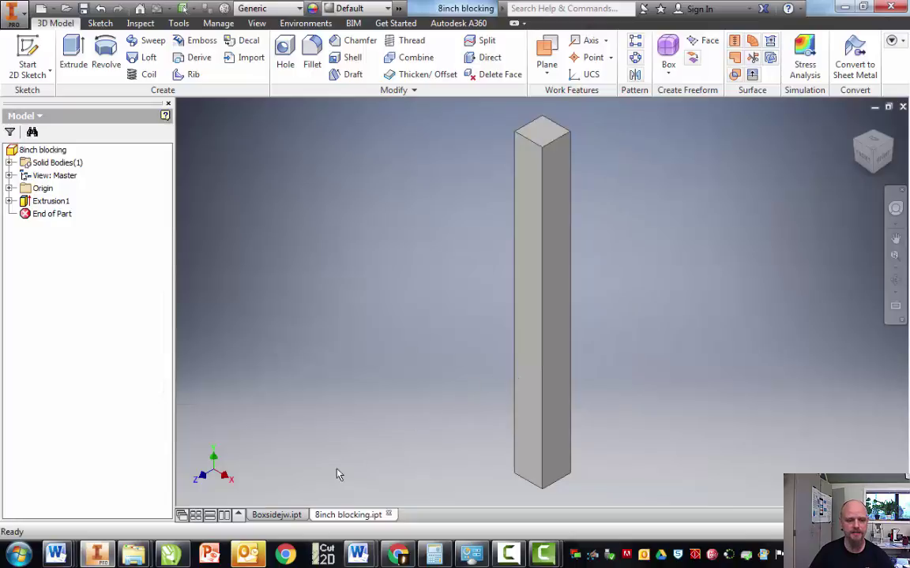
pyautogui.click(278, 517)
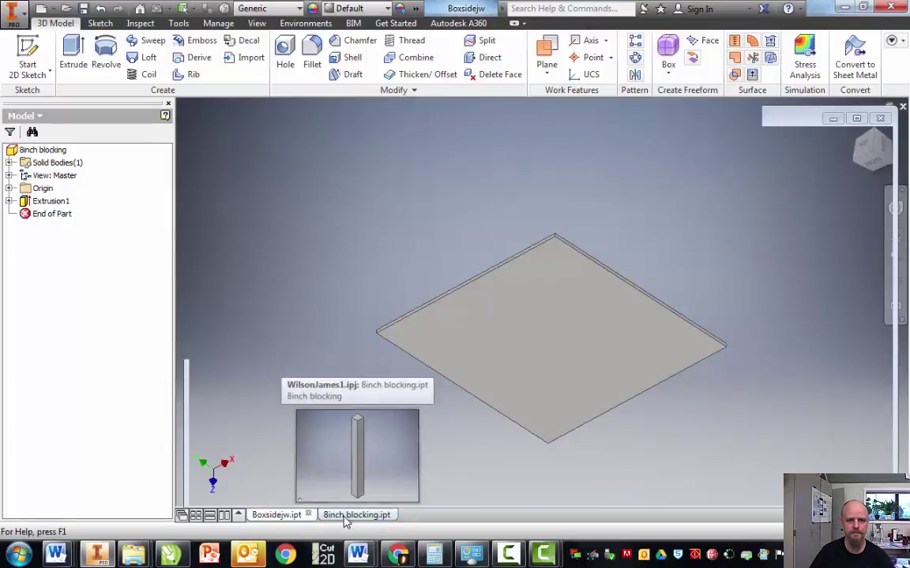
pyautogui.click(348, 515)
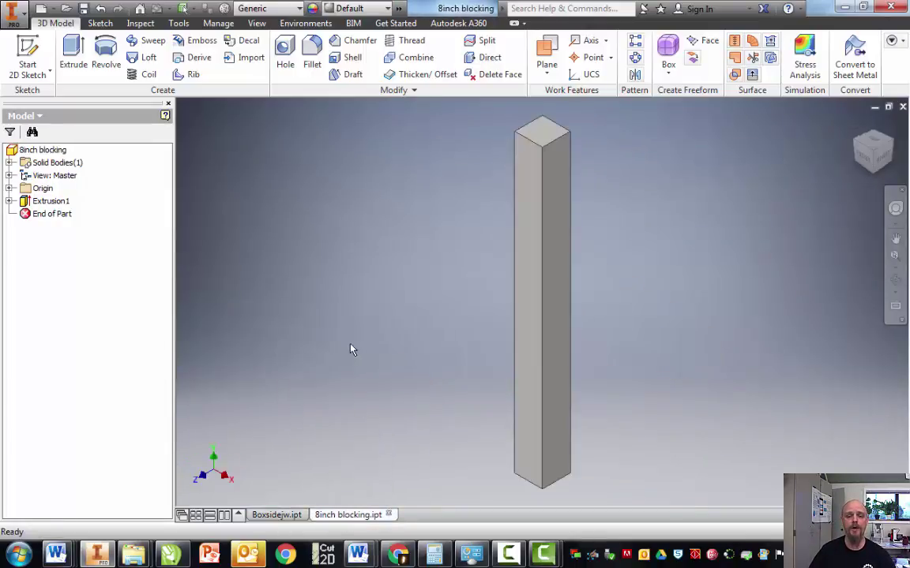
pyautogui.click(509, 557)
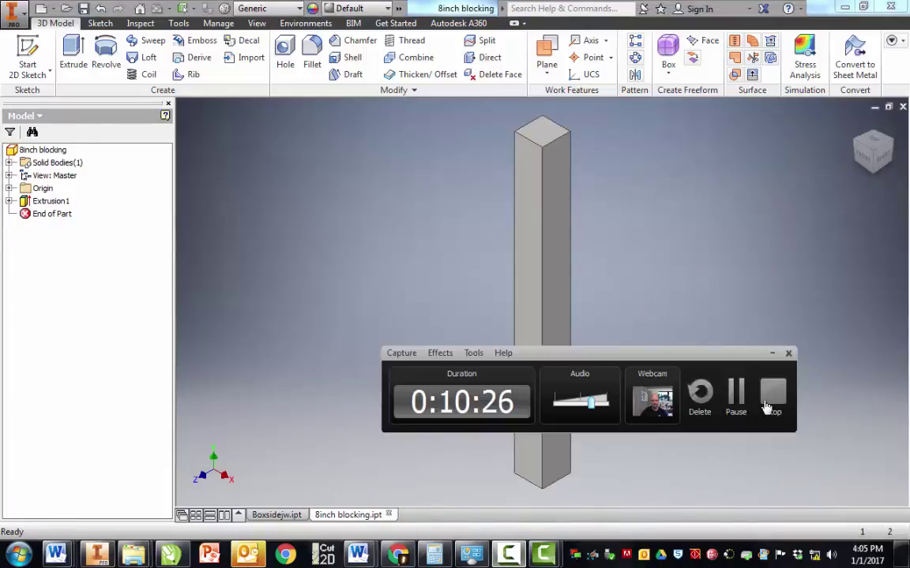